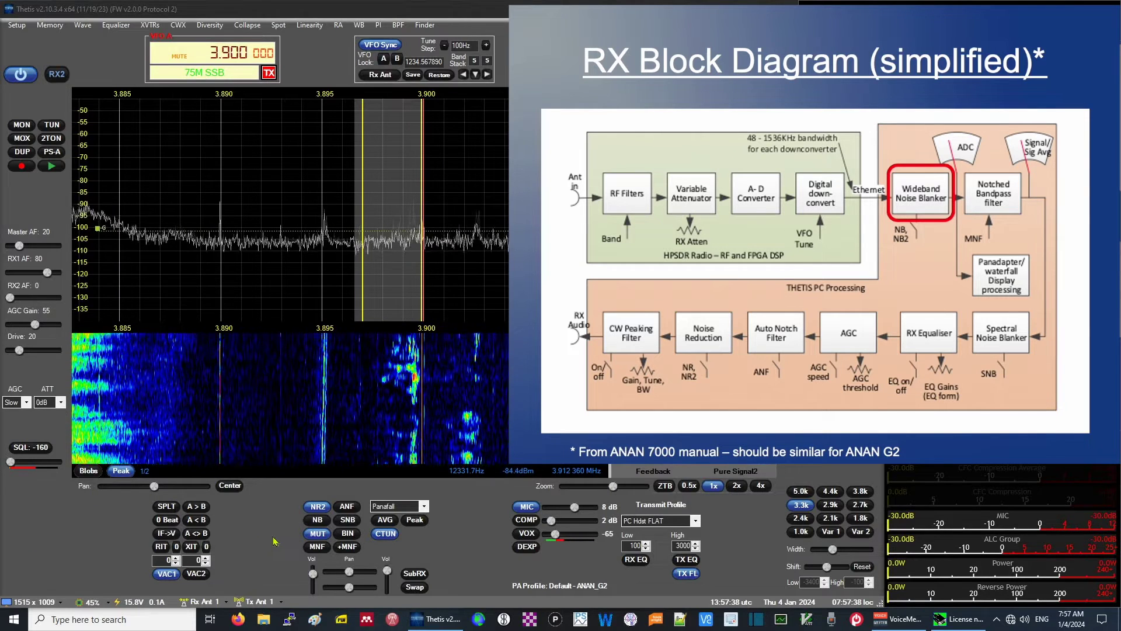
# Unmute the audio, turn noise reduction off and set the receive filter to 3.8 kHz.
pyautogui.click(318, 534)
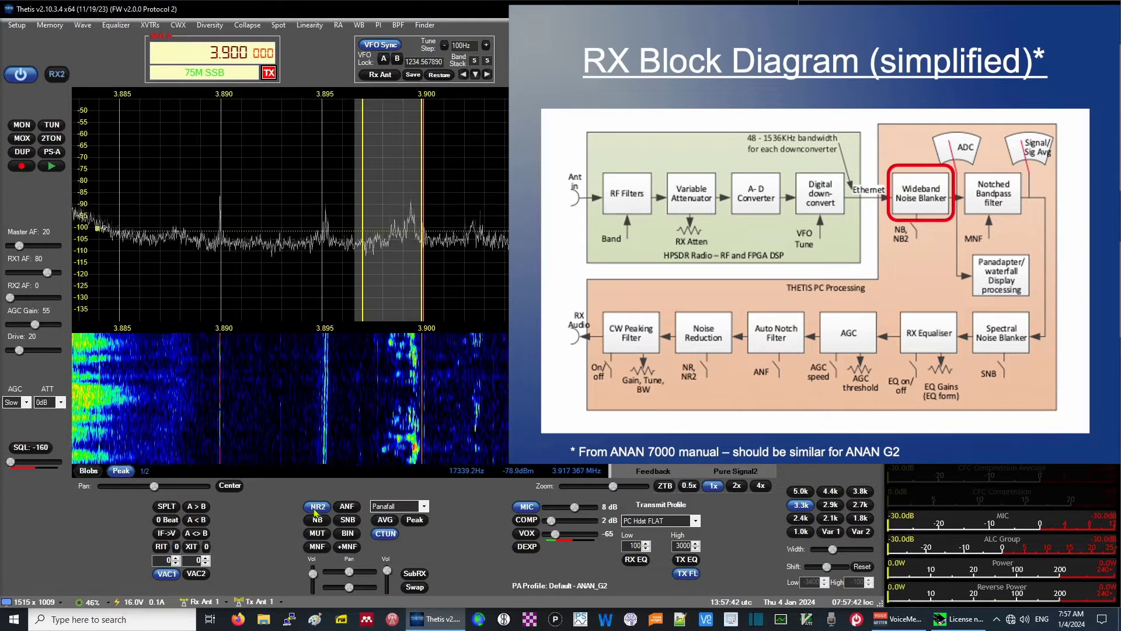
pyautogui.click(316, 507)
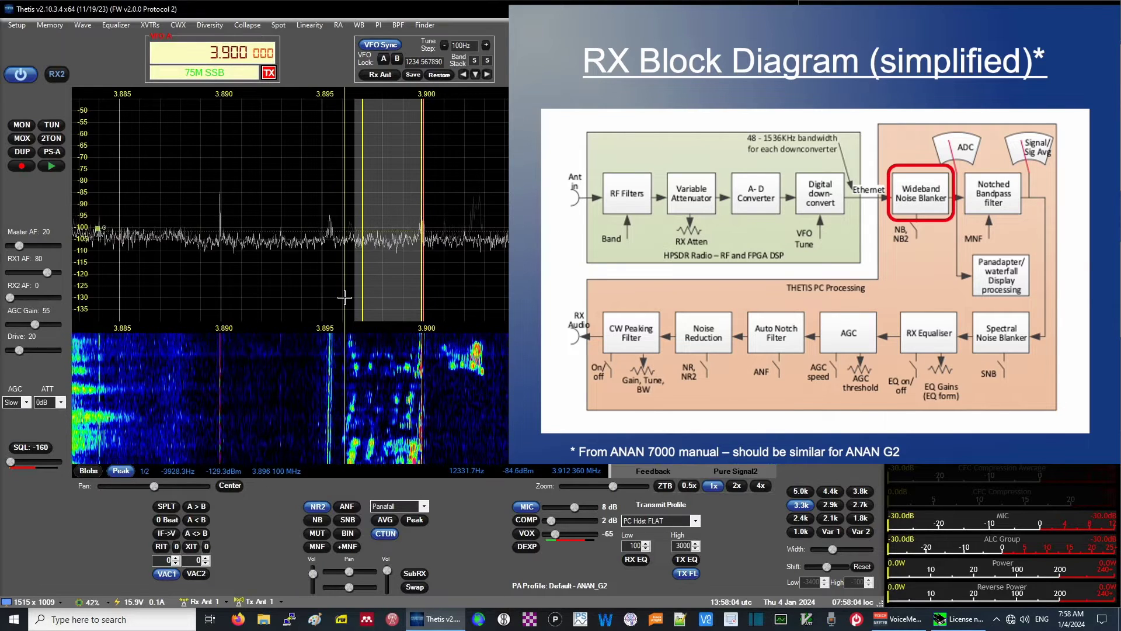
pyautogui.click(860, 492)
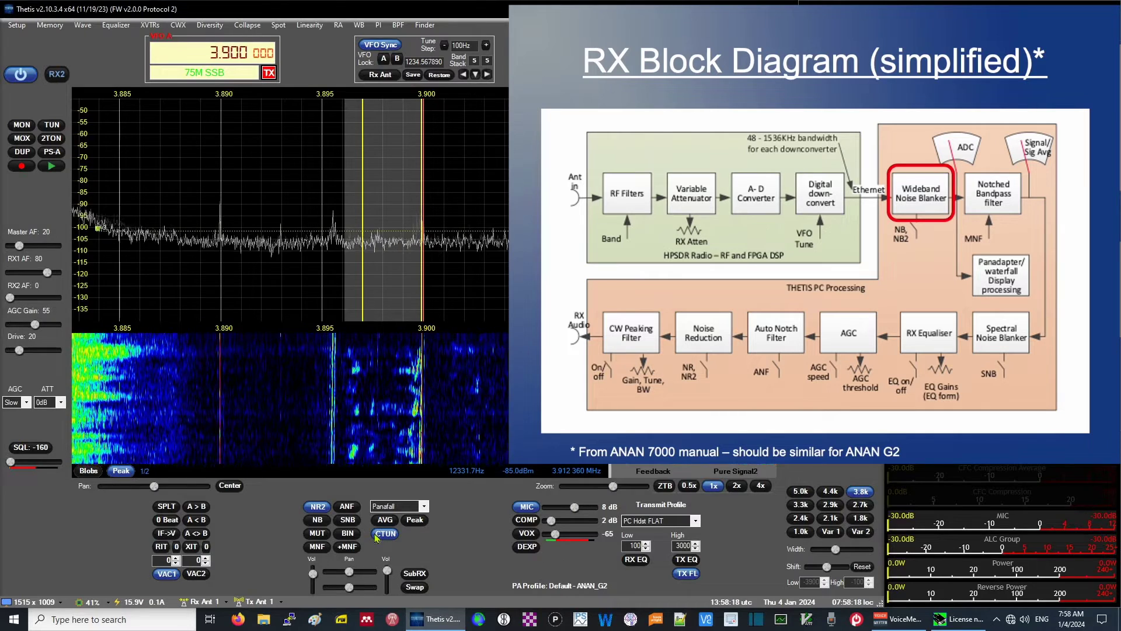
# Toggle noise reduction on and back off, then mute the receiver audio.
pyautogui.click(317, 509)
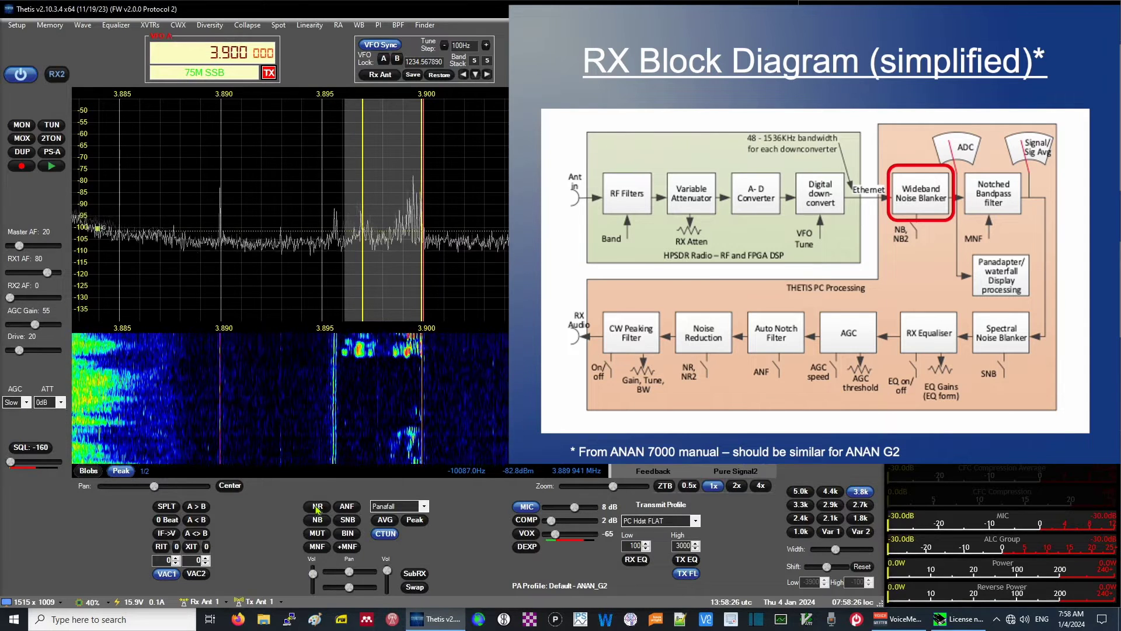
pyautogui.click(316, 506)
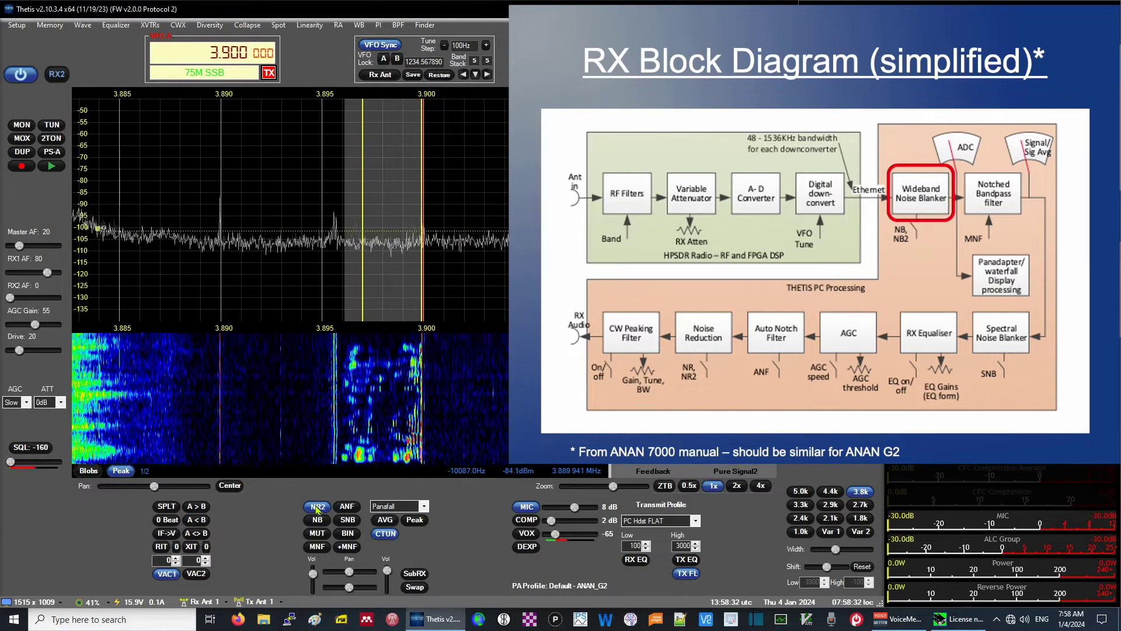
pyautogui.click(316, 506)
pyautogui.click(320, 534)
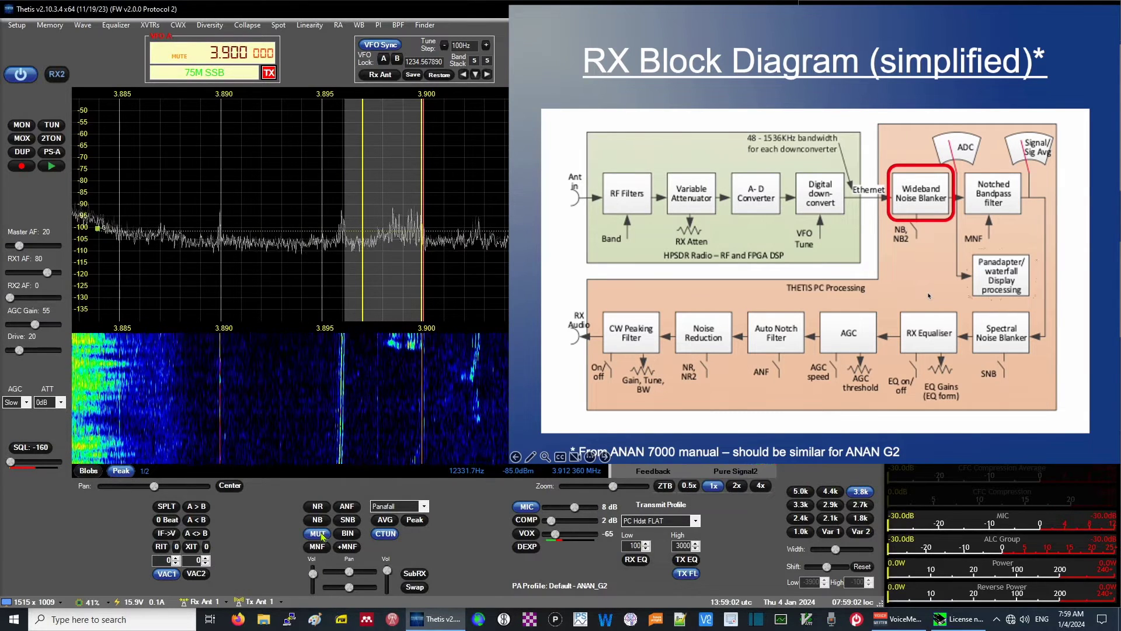
# Advance the diagram highlight past panadapter display and Notched Bandpass to Spectral Noise Blanker.
pyautogui.press('Right')
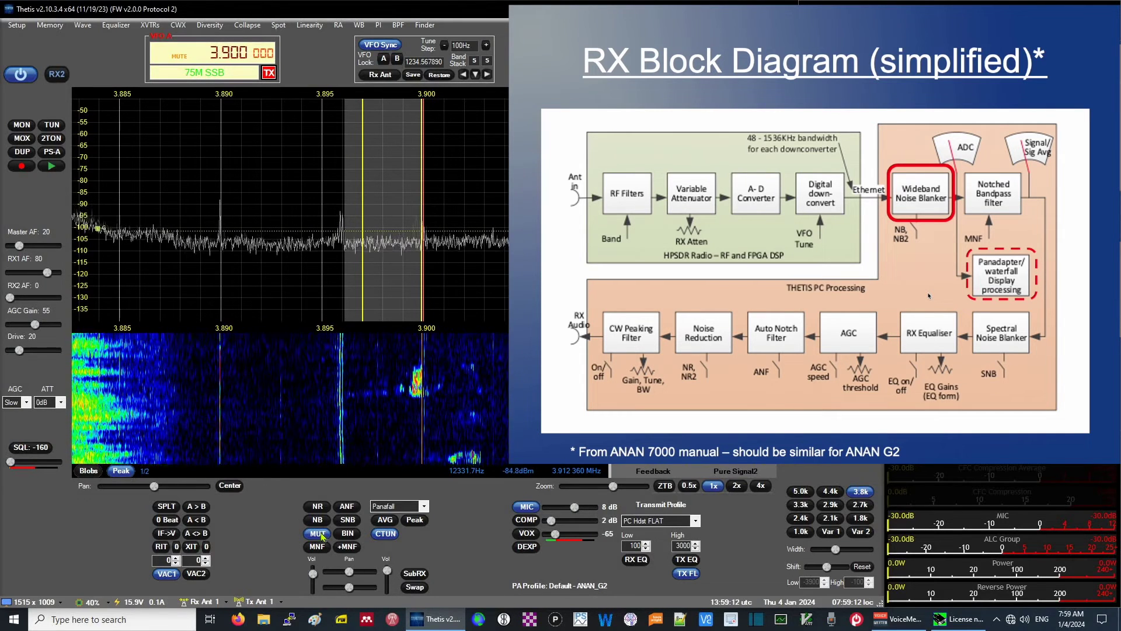
pyautogui.press('Right')
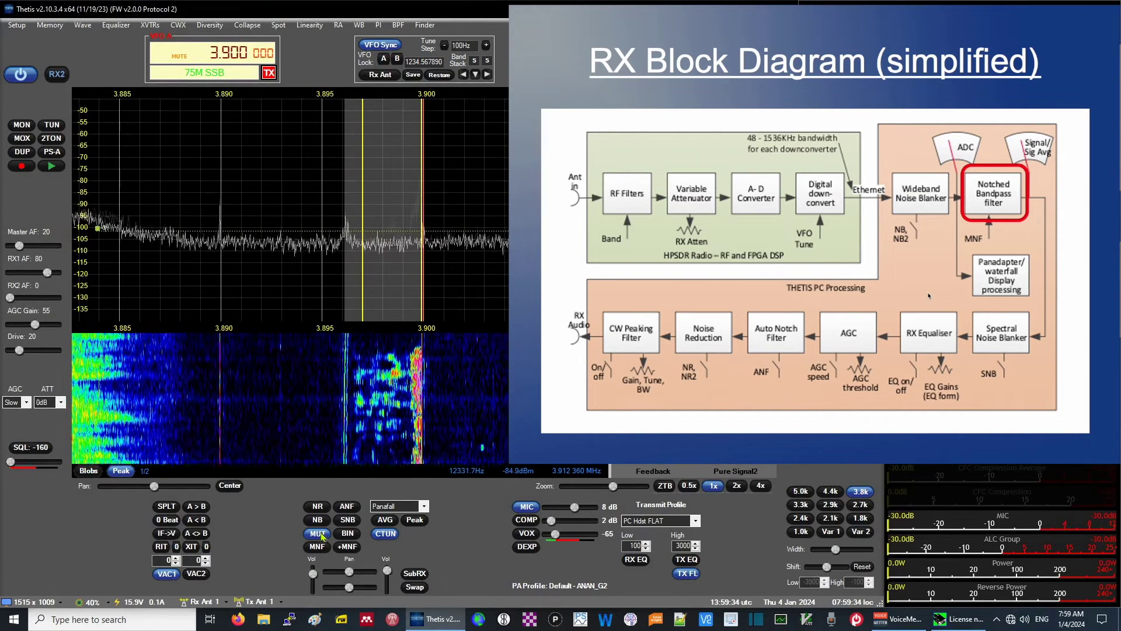
pyautogui.press('Right')
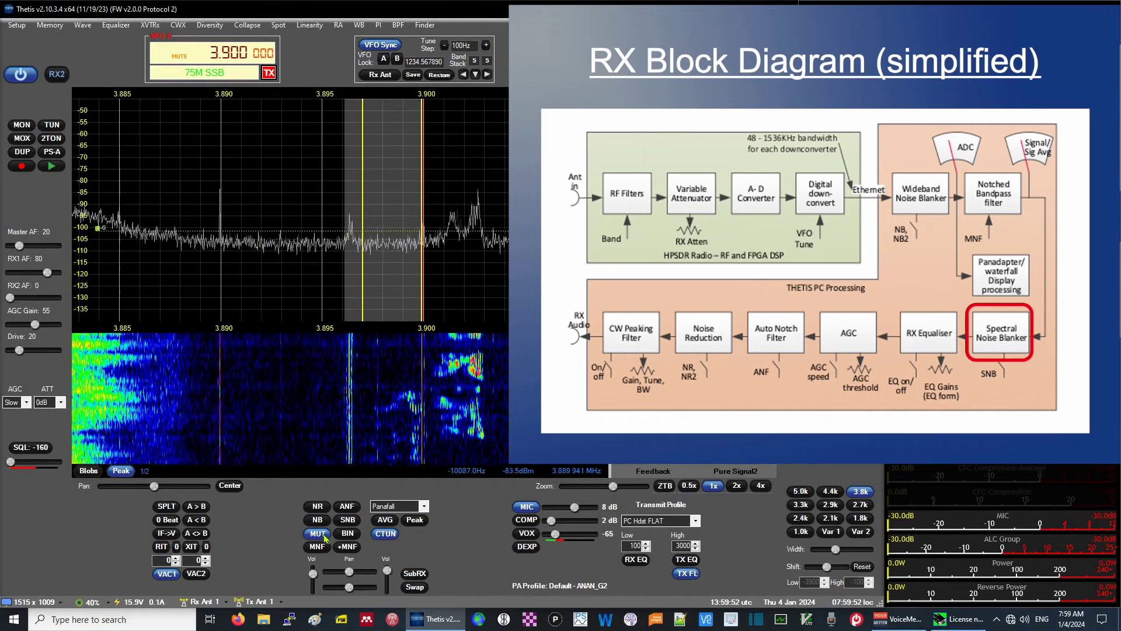
# Listen with the spectral noise blanker on and off, ending with SNB off and audio muted.
pyautogui.click(321, 534)
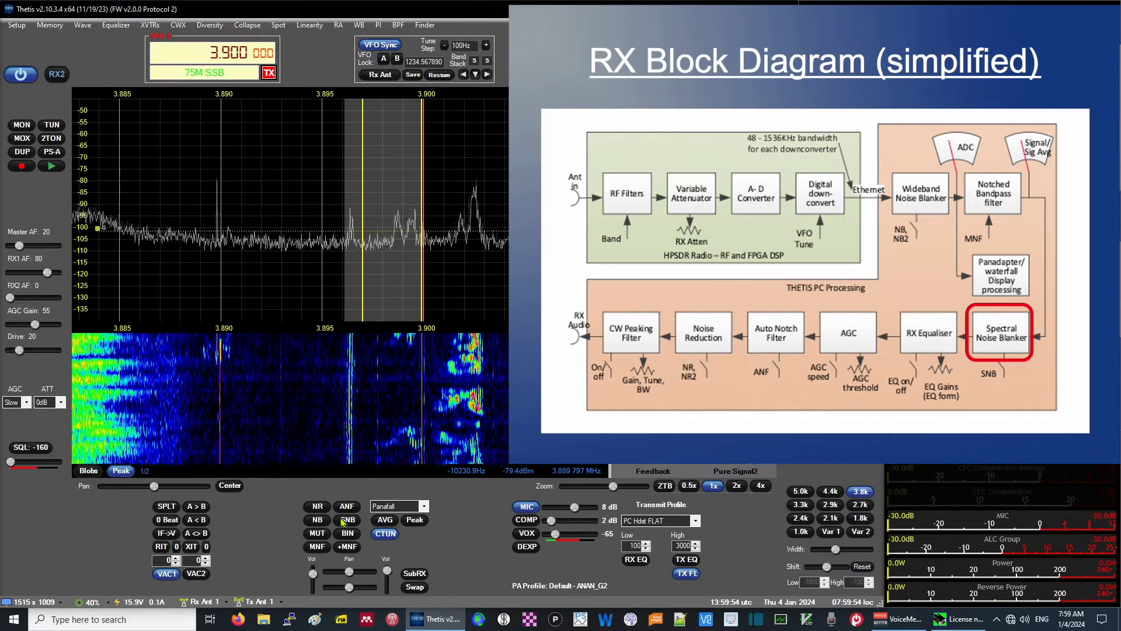
pyautogui.click(343, 521)
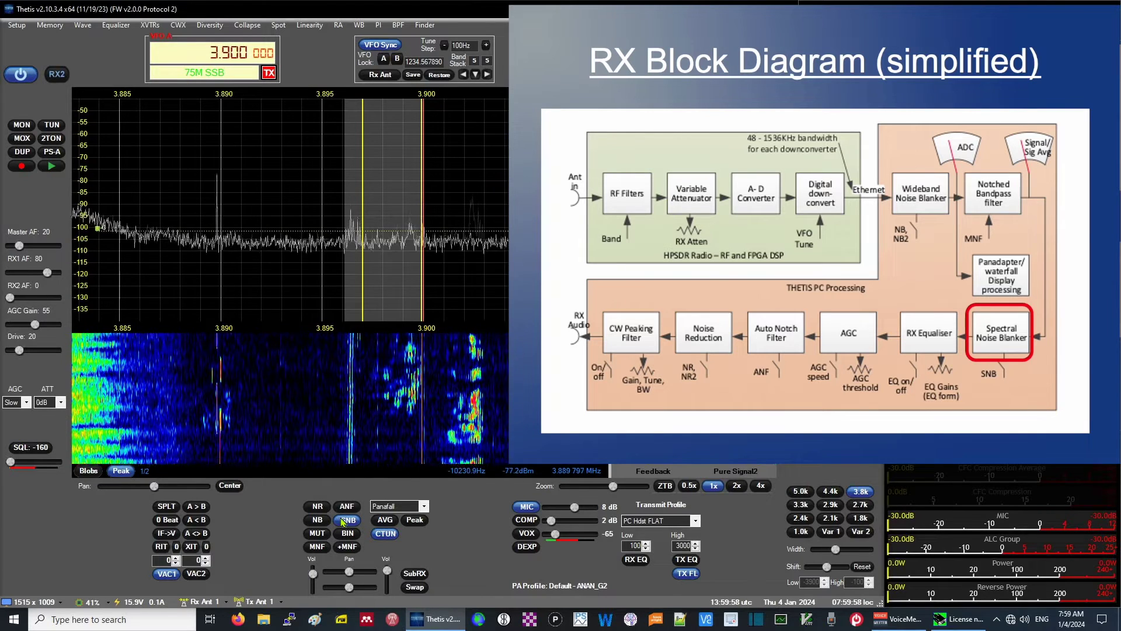
pyautogui.click(317, 534)
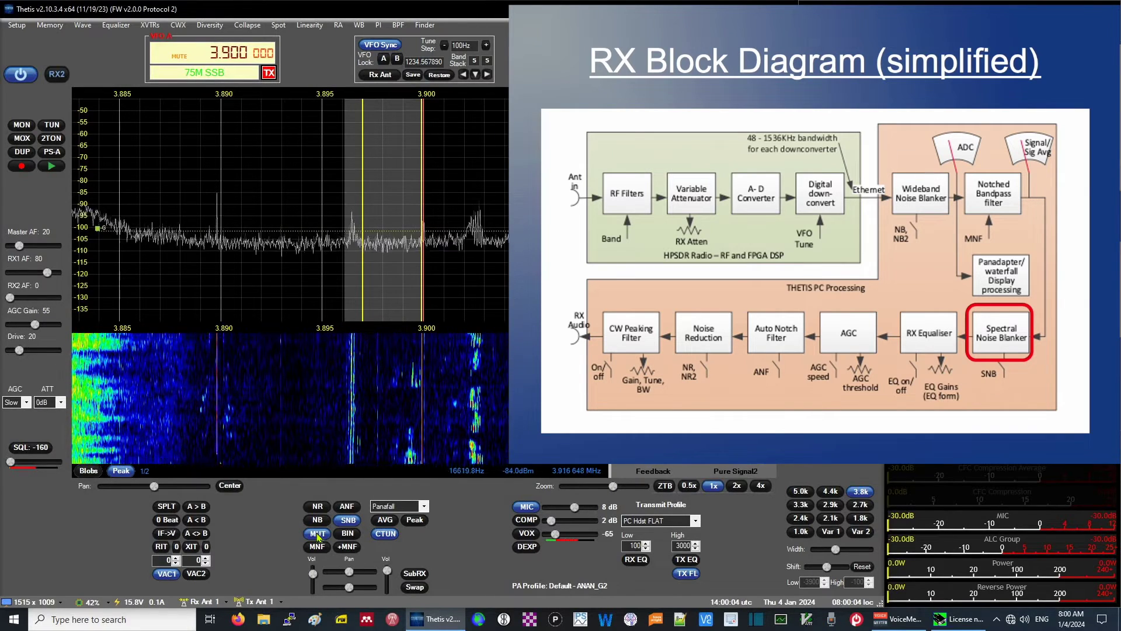
pyautogui.click(317, 534)
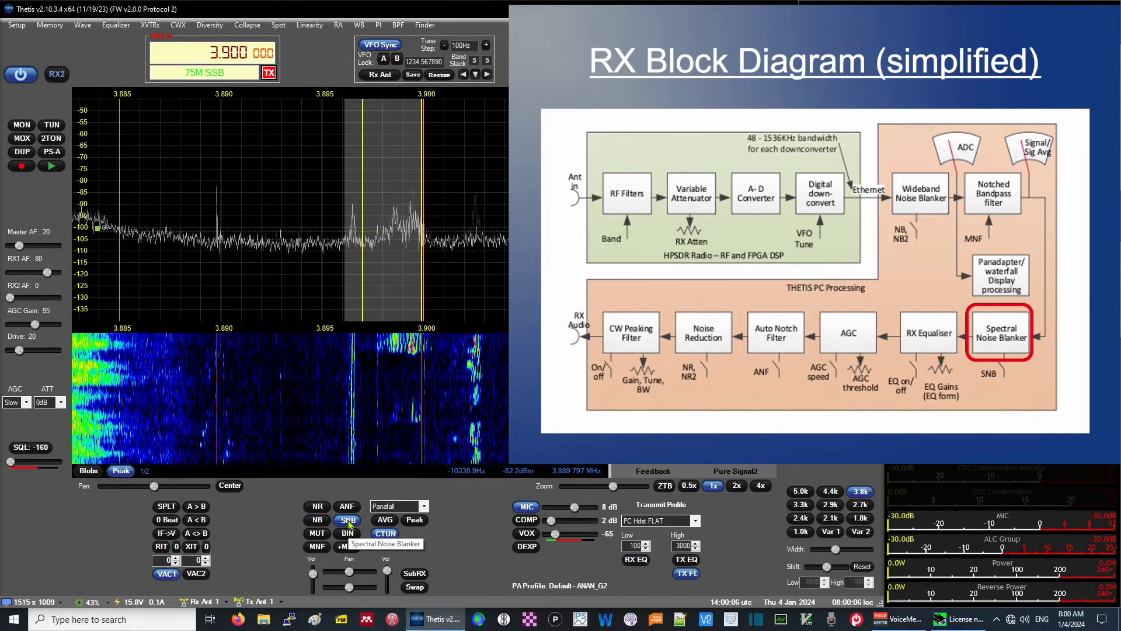
pyautogui.click(349, 522)
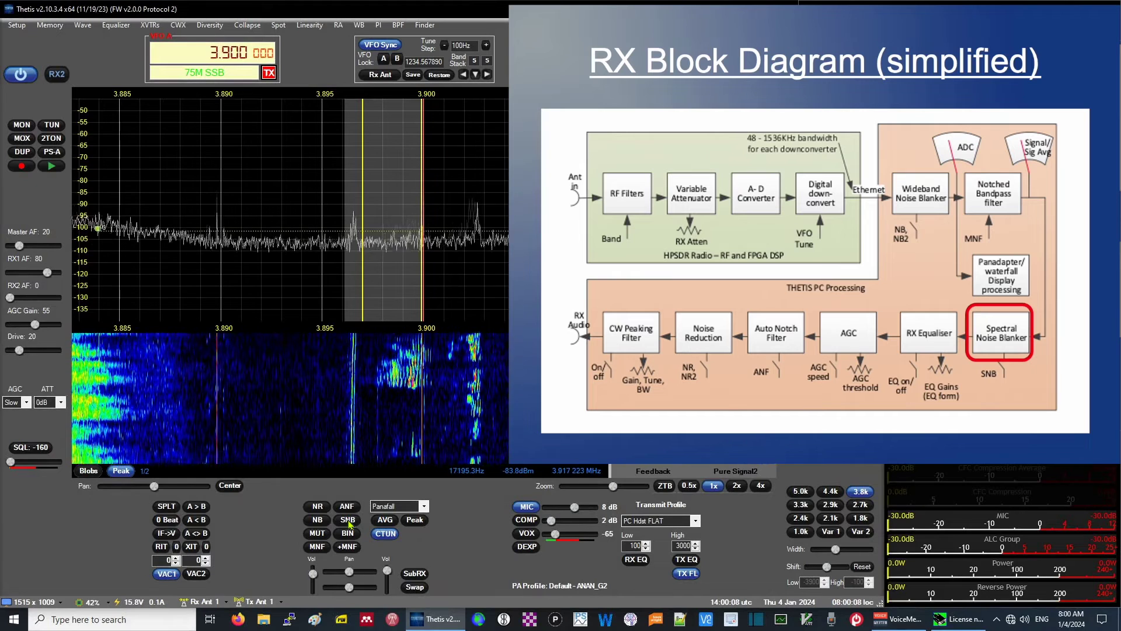
pyautogui.click(349, 521)
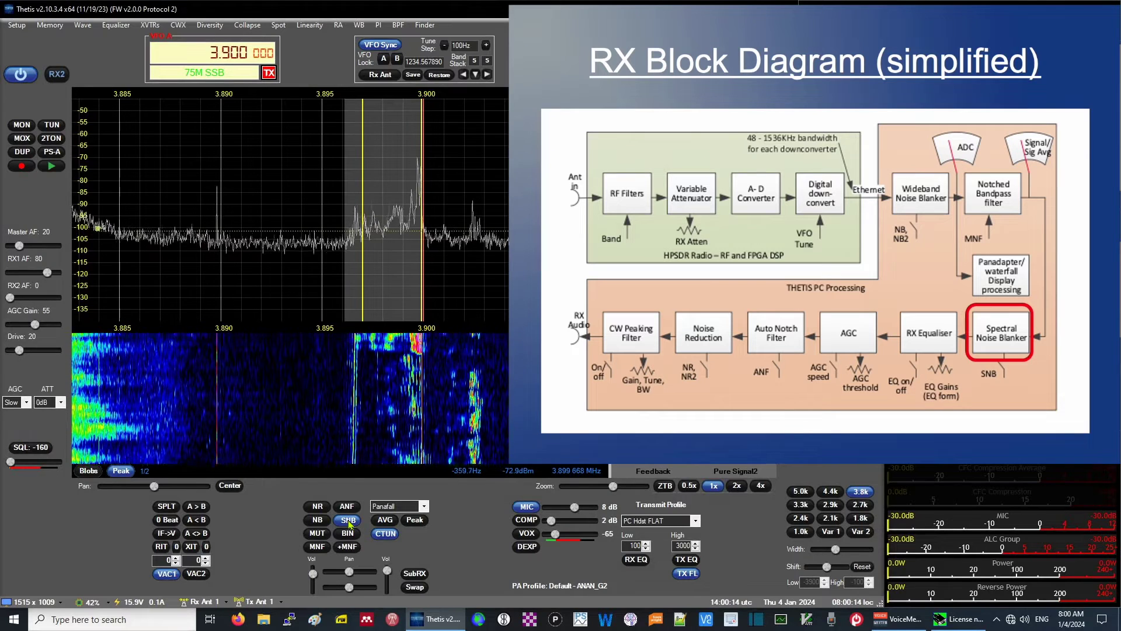
pyautogui.click(349, 521)
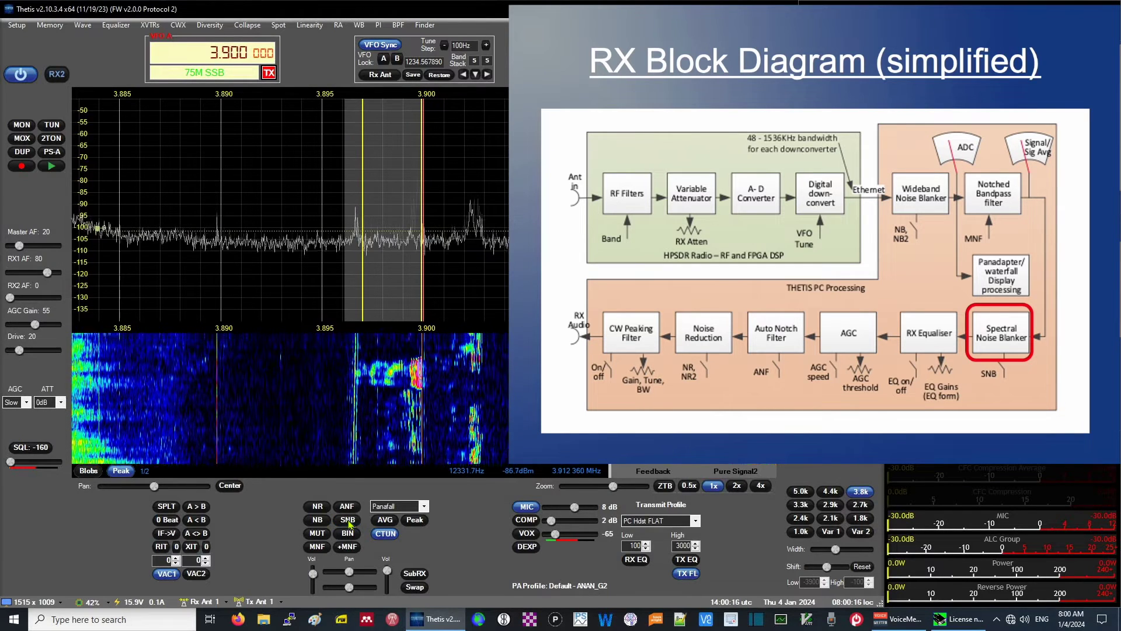
pyautogui.click(318, 535)
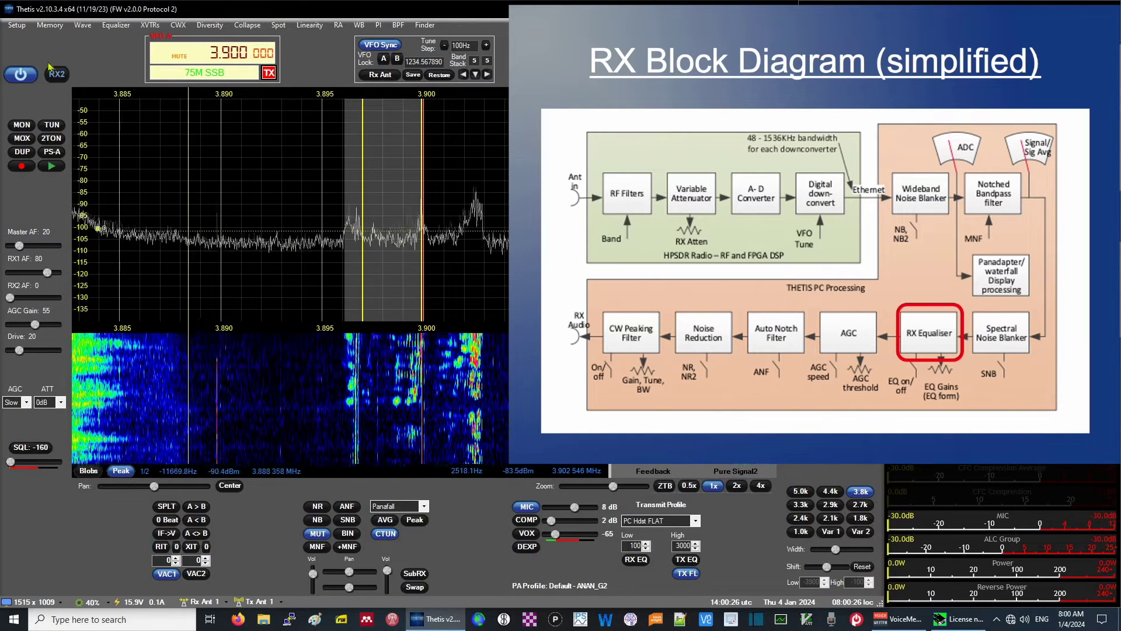
# Open Equalizer Settings, enable the Receive Equalizer and unmute the audio.
pyautogui.click(115, 25)
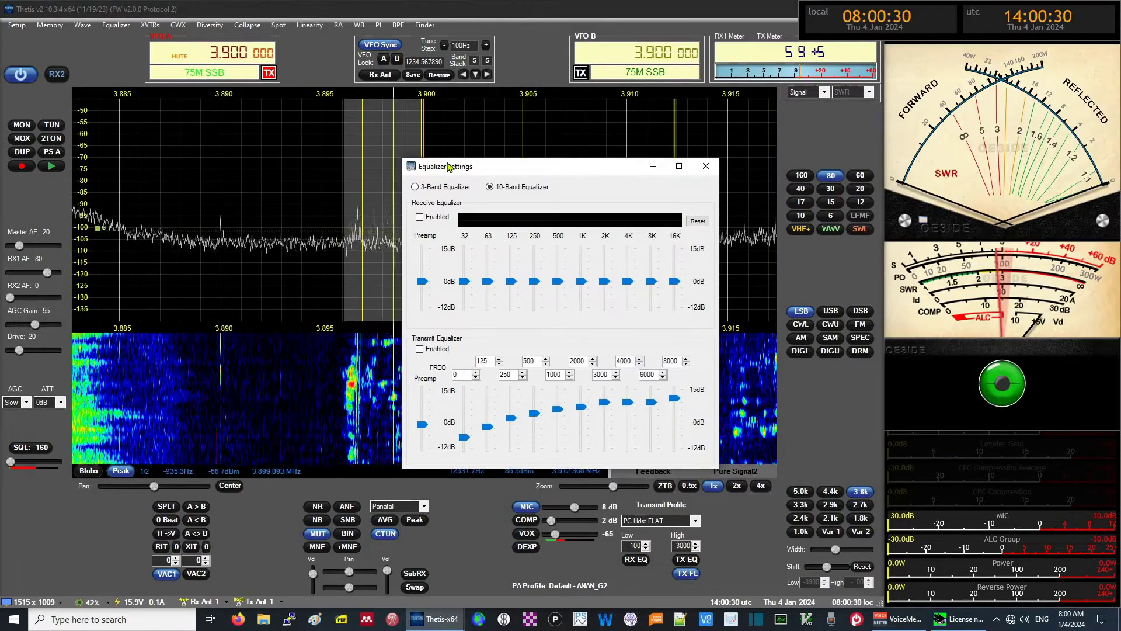
pyautogui.moveTo(449, 167); pyautogui.dragTo(425, 165)
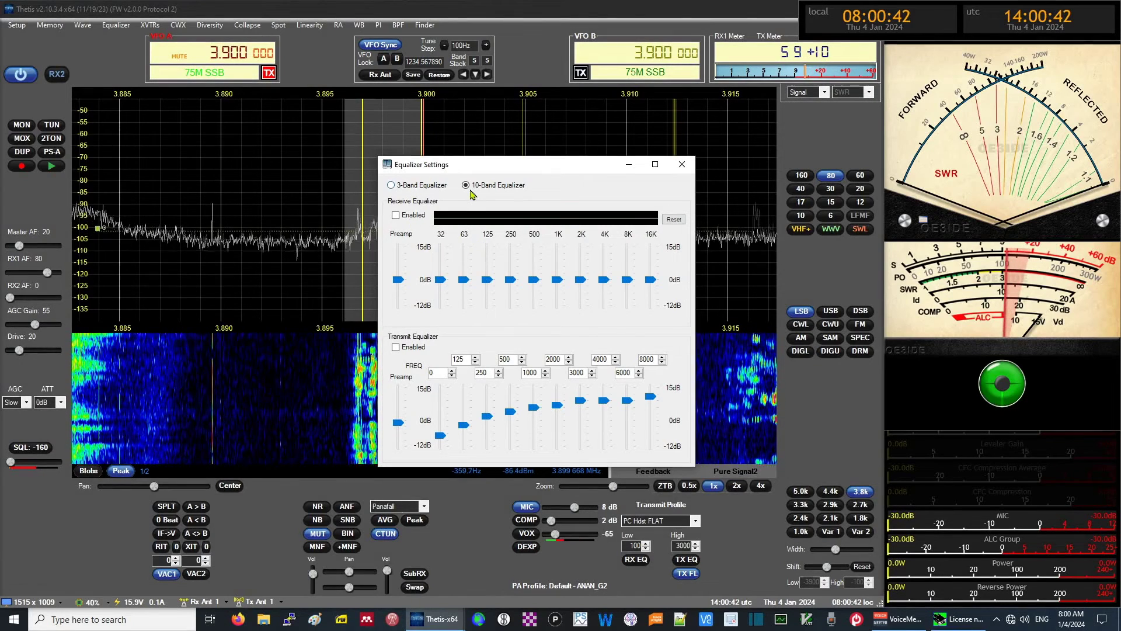
pyautogui.click(397, 216)
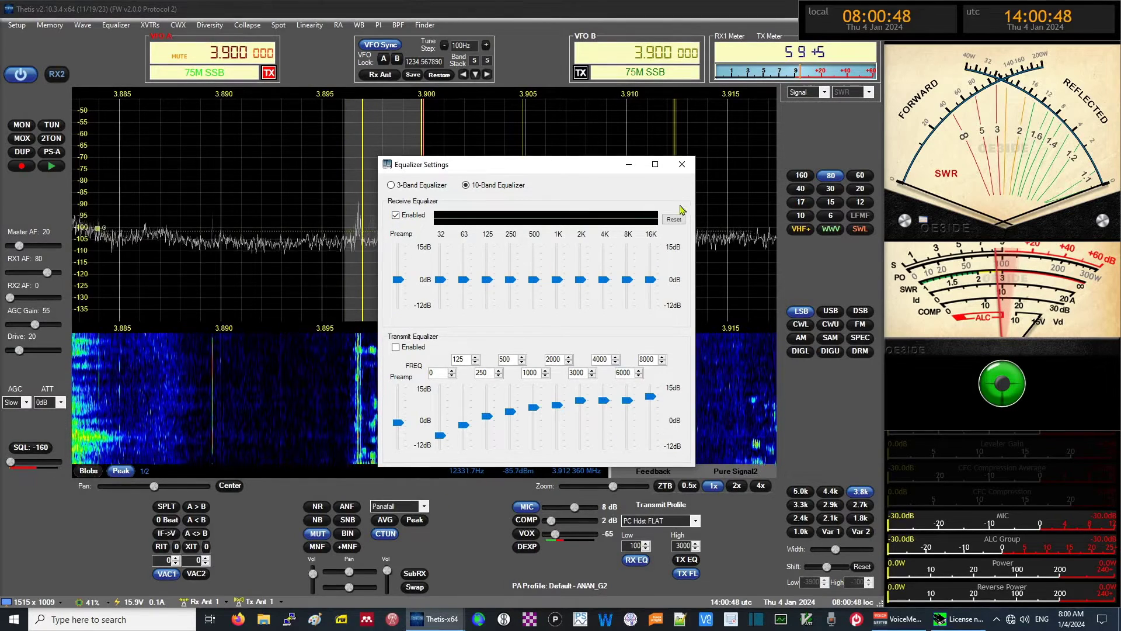
pyautogui.click(319, 535)
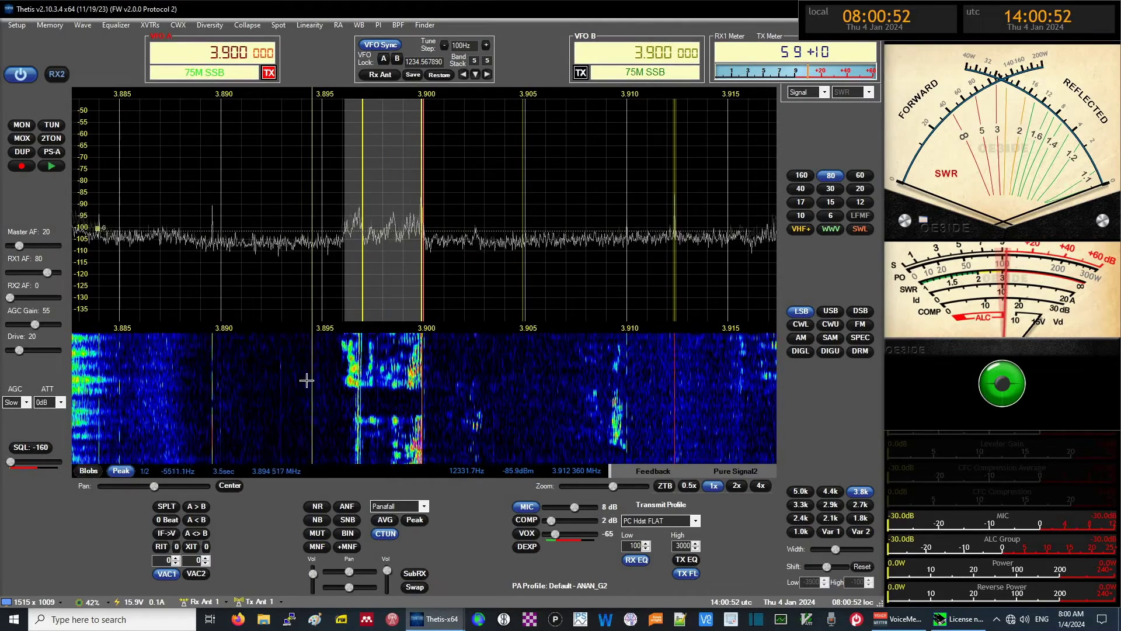
# Try the 32 Hz band at 15 dB and 16K at -12 dB, then return both to 0 dB.
pyautogui.click(116, 25)
pyautogui.click(405, 218)
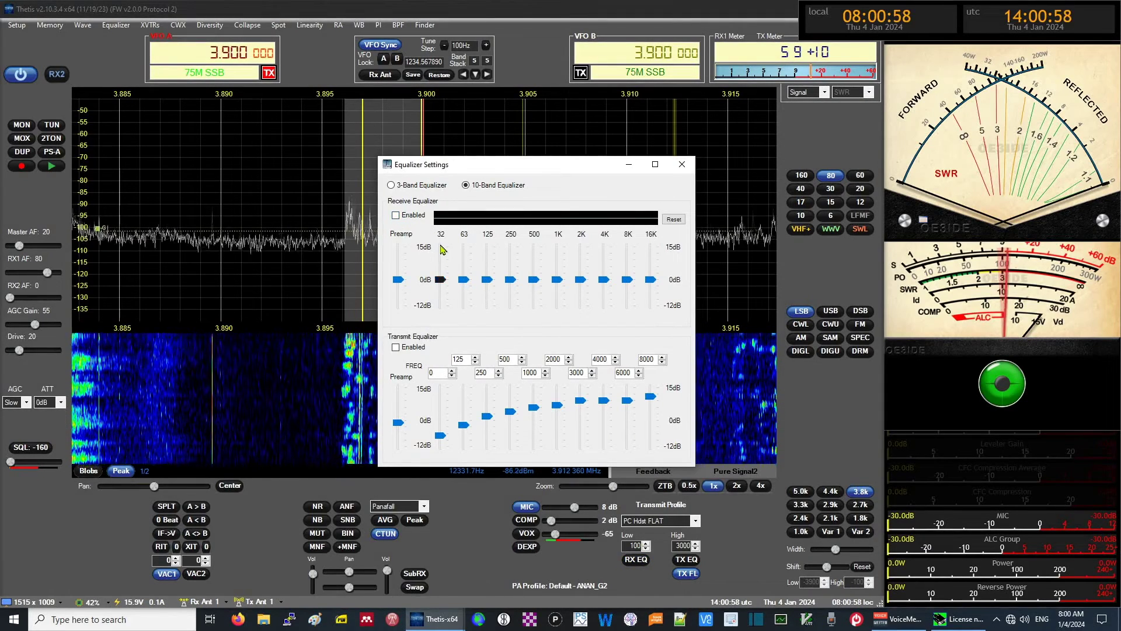
pyautogui.moveTo(441, 280); pyautogui.dragTo(441, 247)
pyautogui.moveTo(650, 291); pyautogui.dragTo(648, 305)
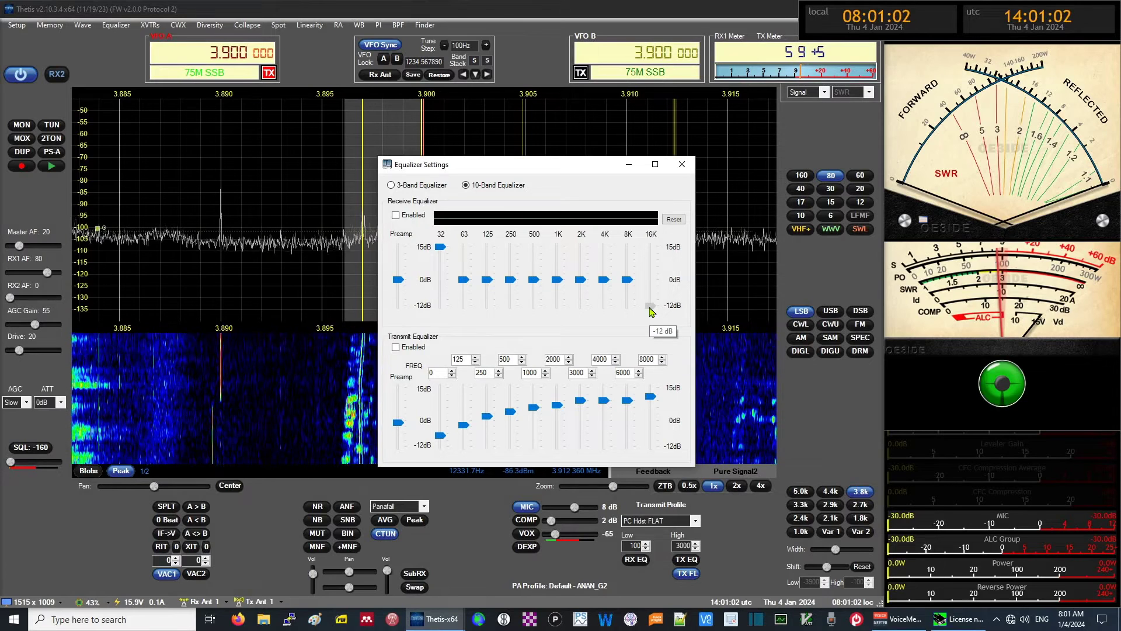
pyautogui.moveTo(651, 310); pyautogui.dragTo(649, 290)
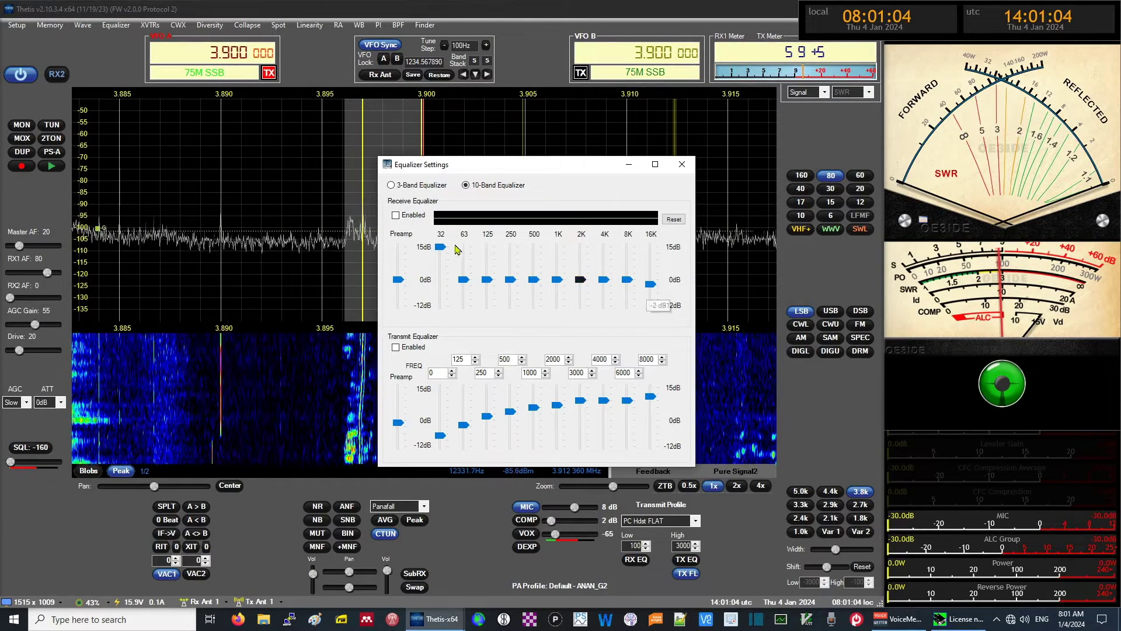
pyautogui.moveTo(441, 246); pyautogui.dragTo(441, 279)
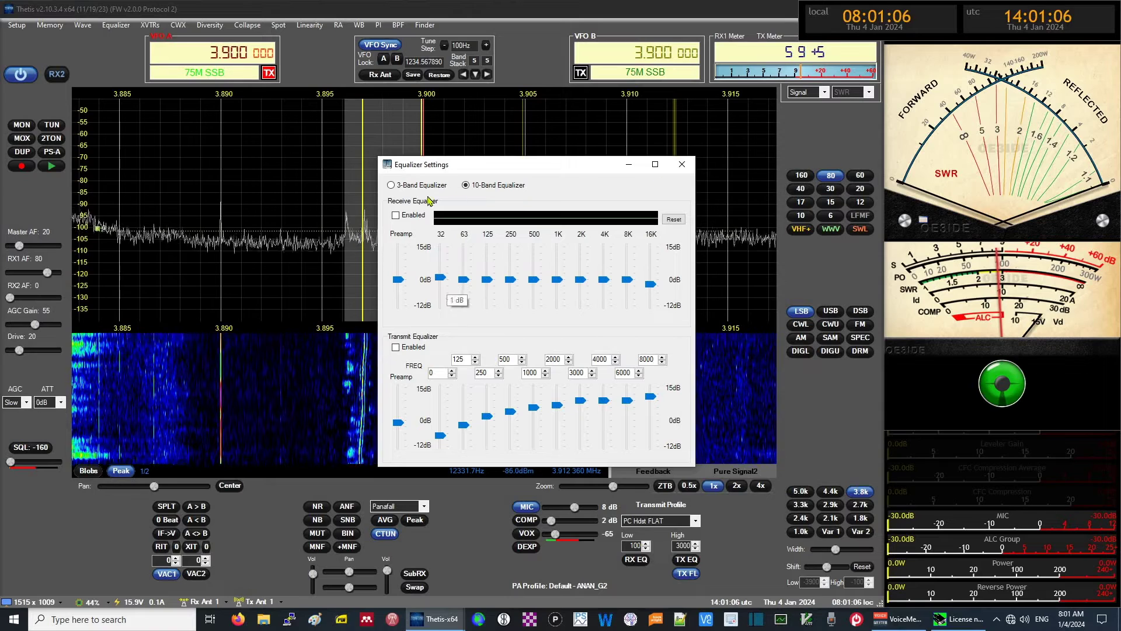
# Re-enable the receive equalizer and boost the lowest bands to about 15 dB.
pyautogui.click(395, 216)
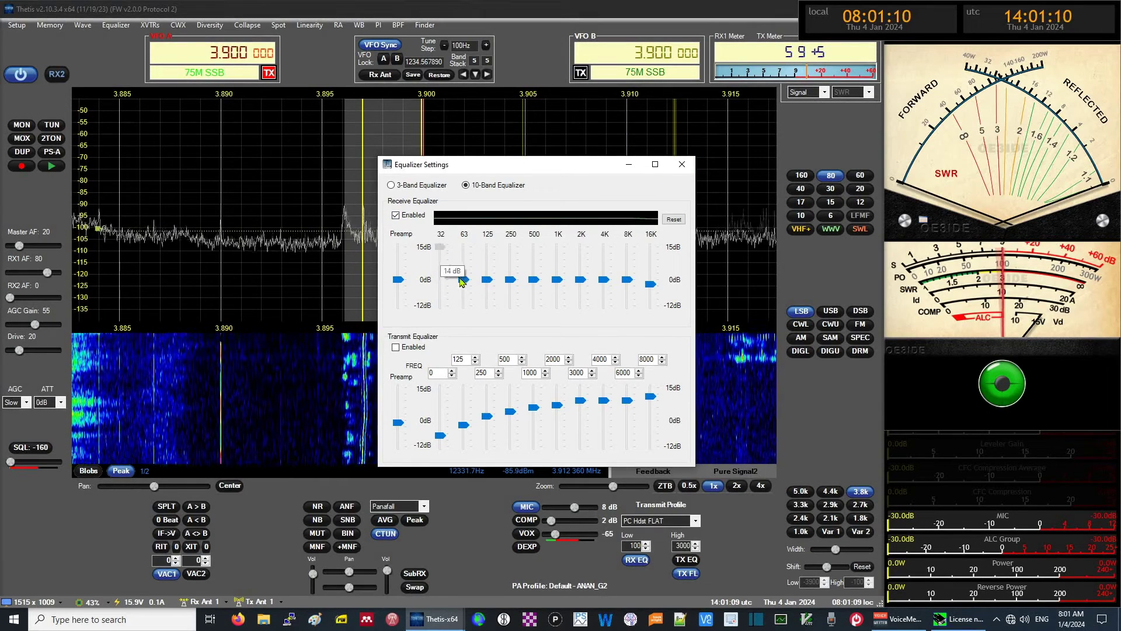
pyautogui.moveTo(440, 275); pyautogui.dragTo(464, 253)
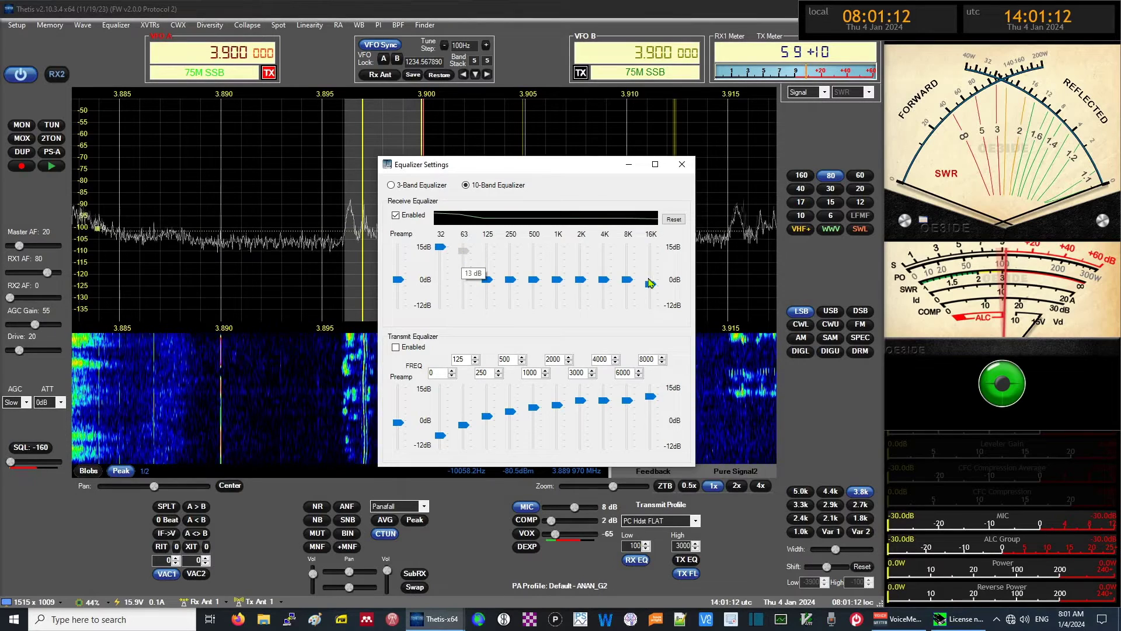
pyautogui.scroll(1, 628, 303)
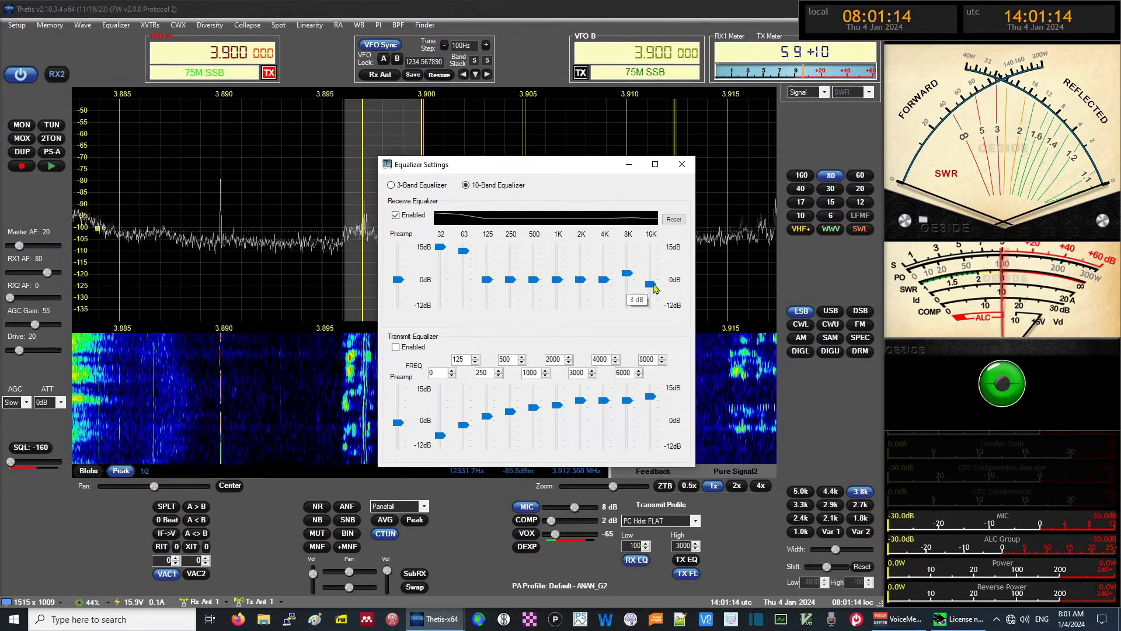
pyautogui.scroll(-3, 648, 300)
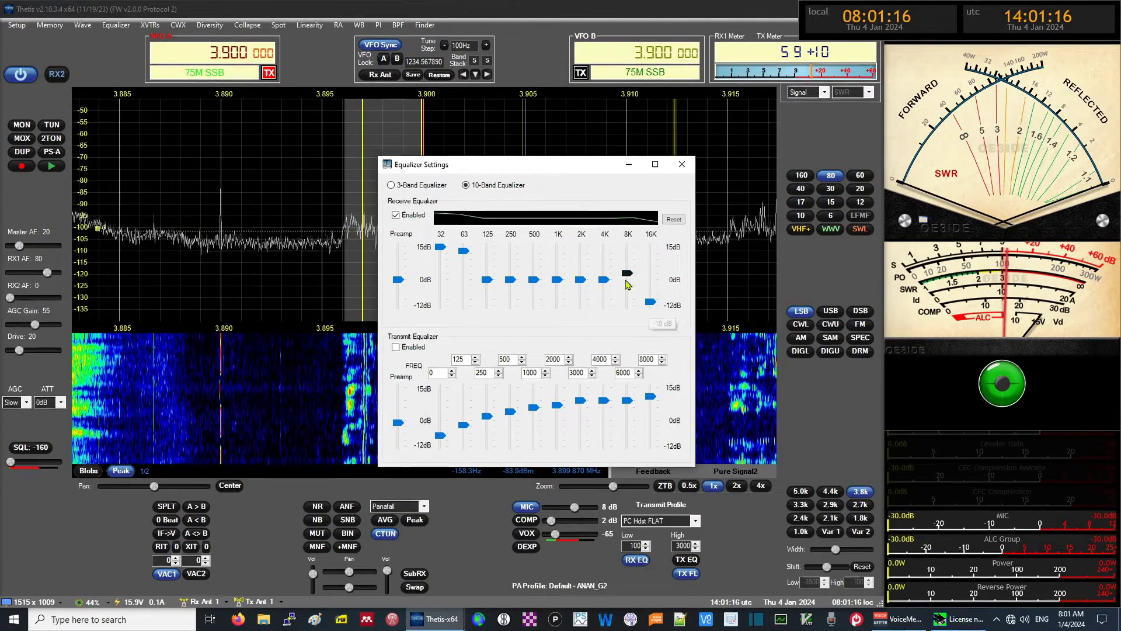
pyautogui.scroll(-2, 624, 281)
# Disable the receive equalizer, reset it flat, close Equalizer Settings and mute the audio.
pyautogui.click(396, 215)
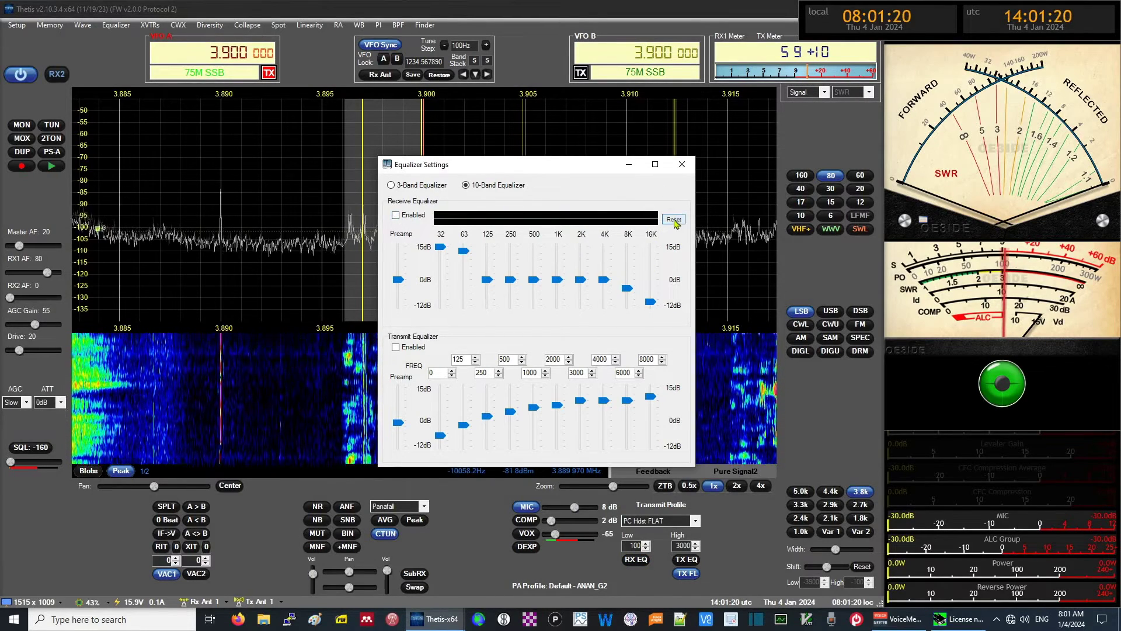
pyautogui.click(672, 220)
pyautogui.click(616, 364)
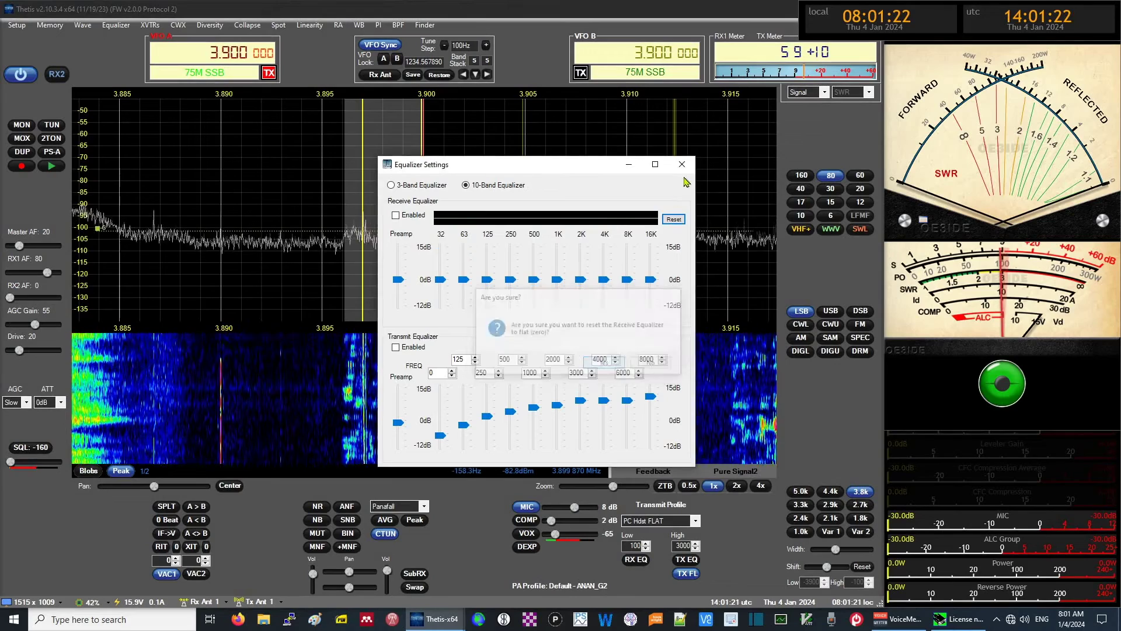
pyautogui.click(681, 164)
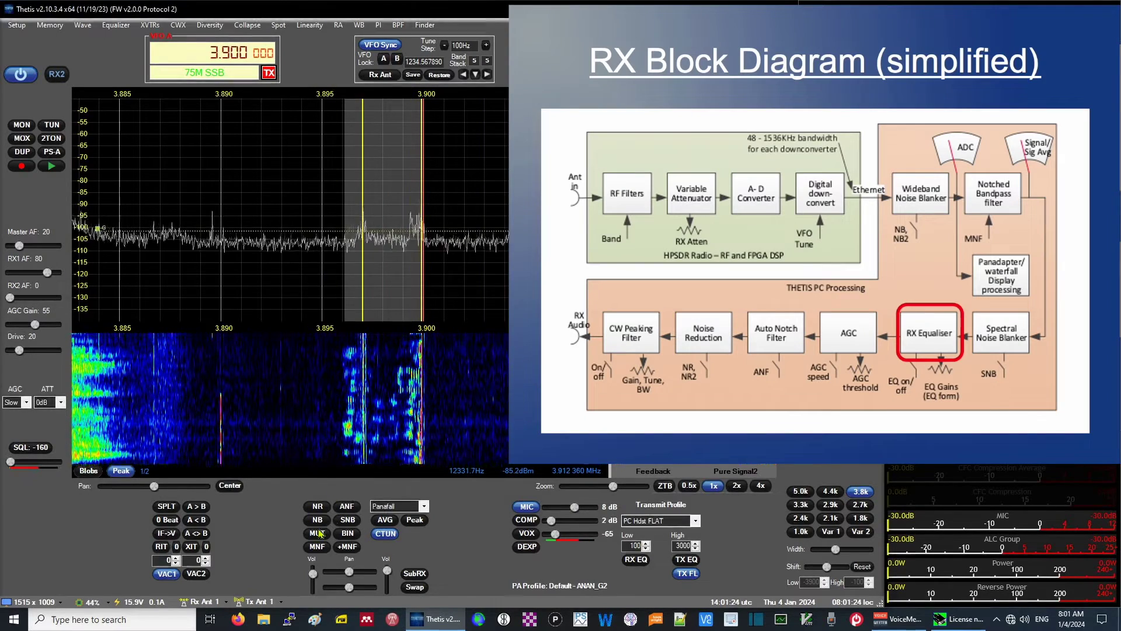
pyautogui.click(320, 535)
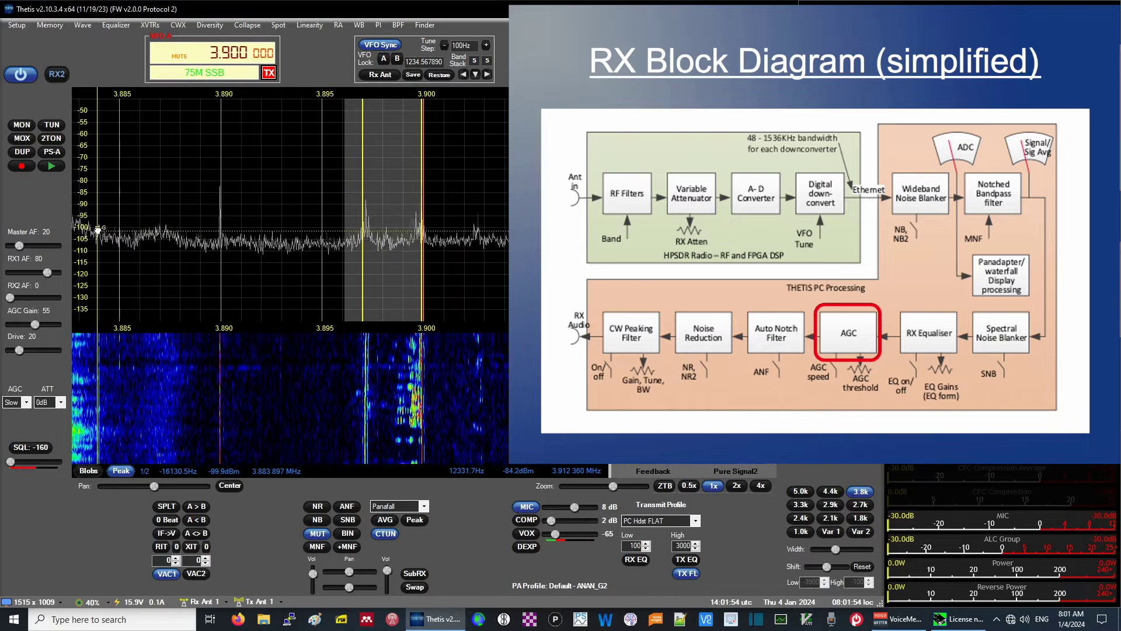
# Lower the AGC threshold line on the panadapter spectrum.
pyautogui.moveTo(101, 209); pyautogui.dragTo(108, 242)
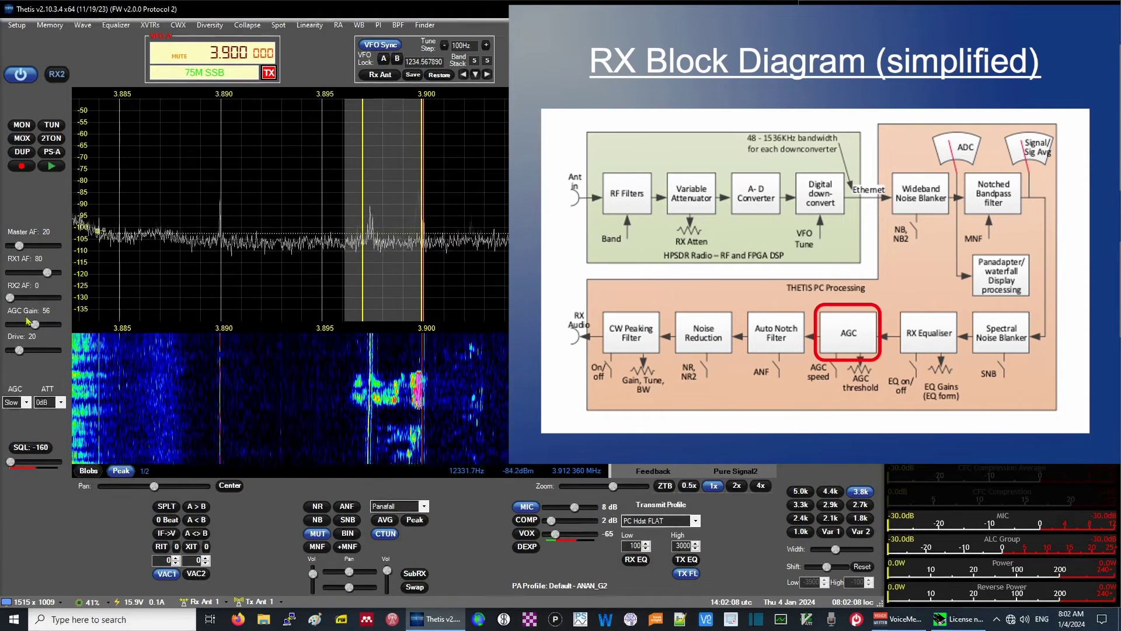
# Adjust the AGC Gain slider with the mouse wheel, leaving it at 57.
pyautogui.scroll(-1, 41, 326)
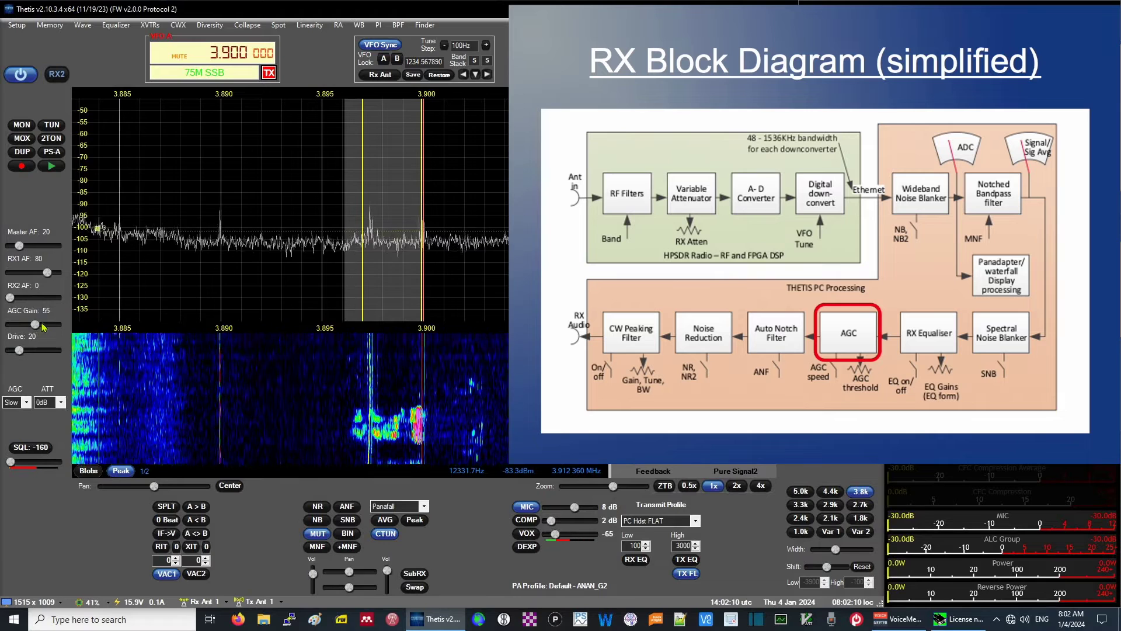
pyautogui.scroll(-5, 32, 326)
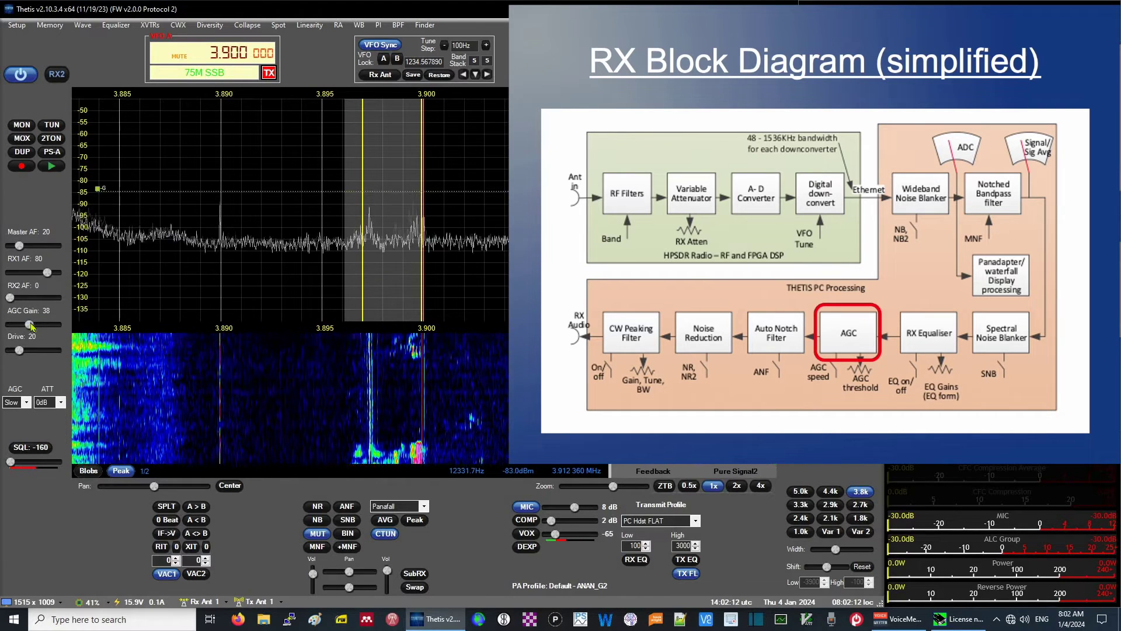
pyautogui.scroll(12, 35, 326)
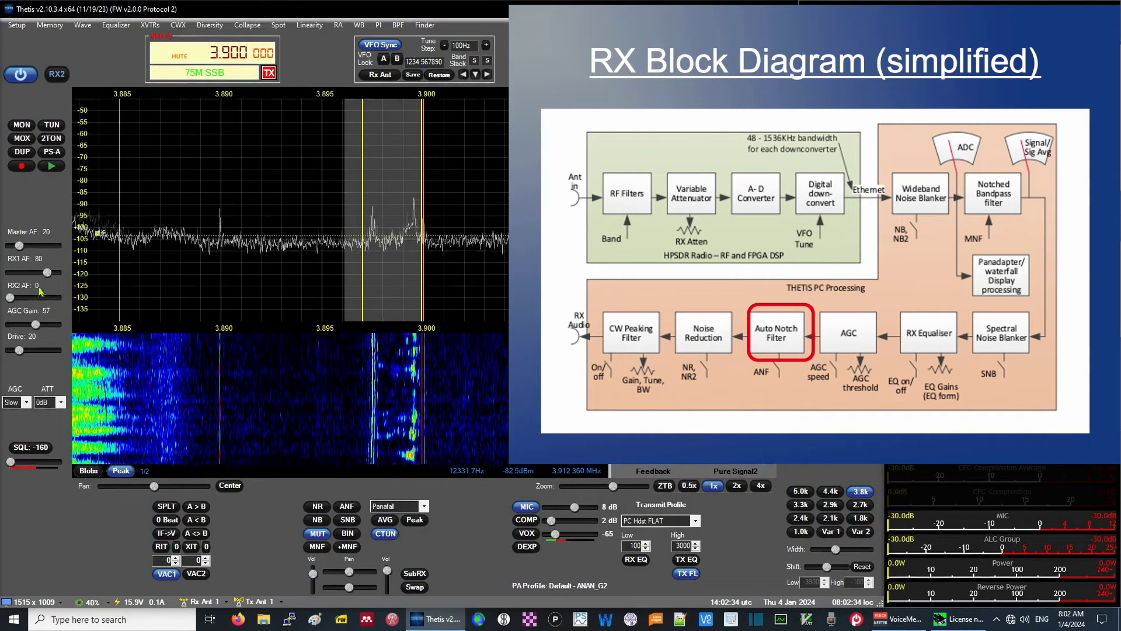
# Turn on manual notch filters and tune down via 3.890, 3.886 919 and 3.883 854 MHz.
pyautogui.click(219, 231)
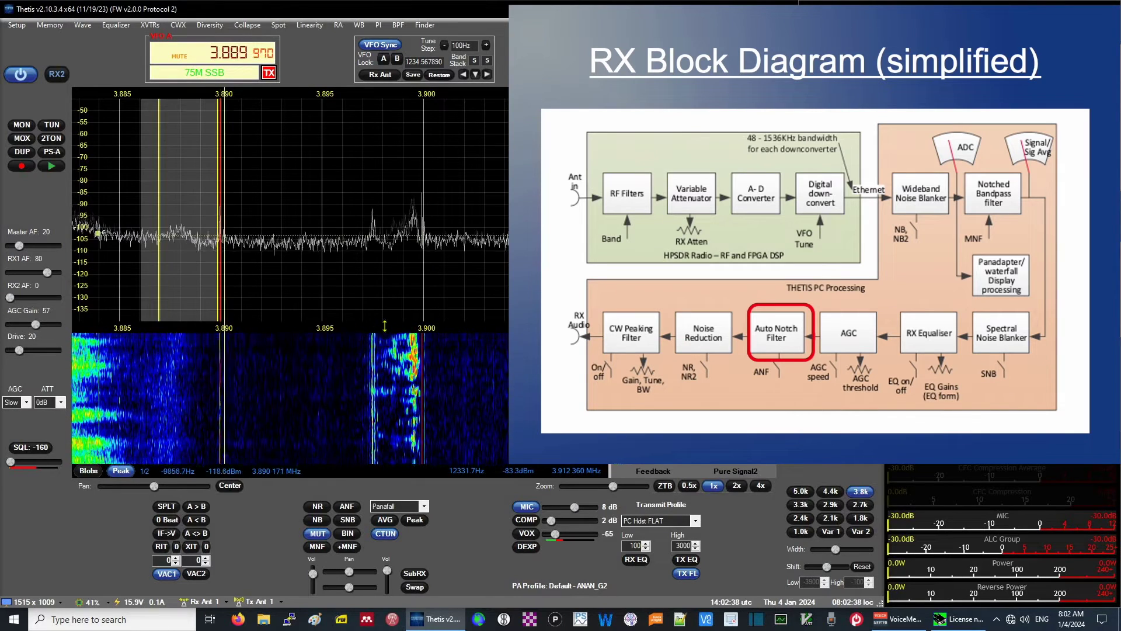
pyautogui.click(318, 547)
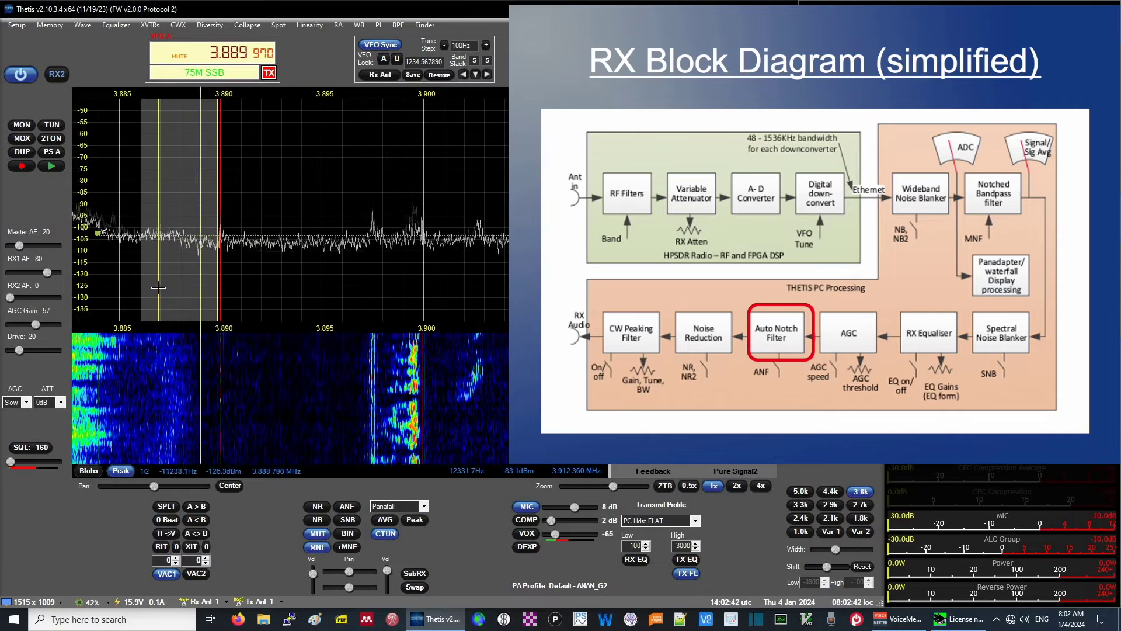
pyautogui.click(180, 291)
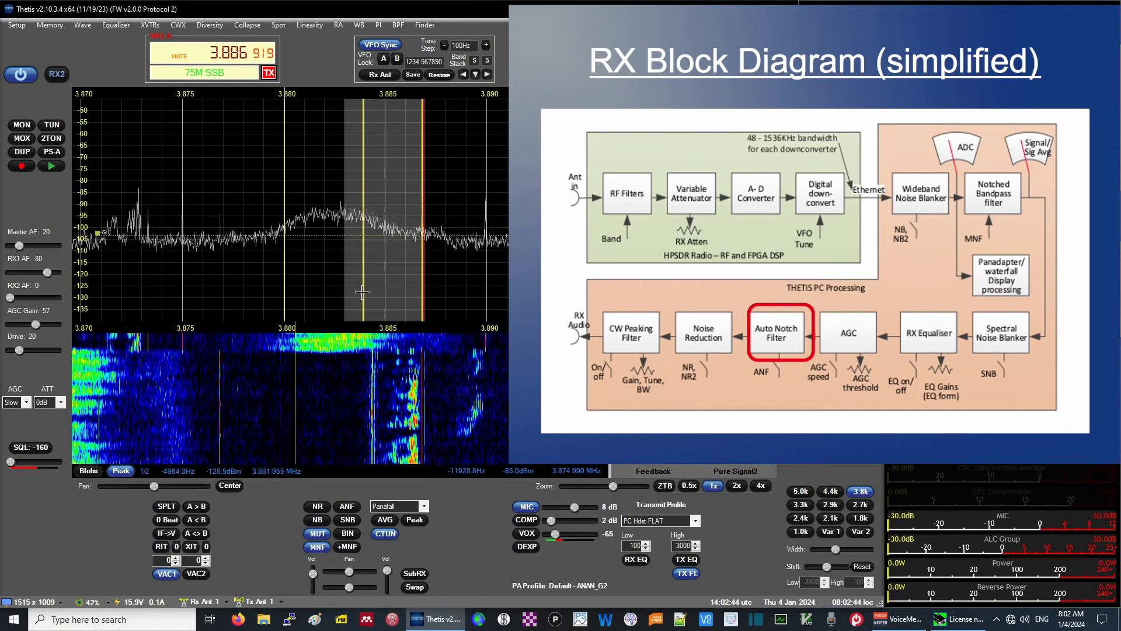
pyautogui.click(300, 295)
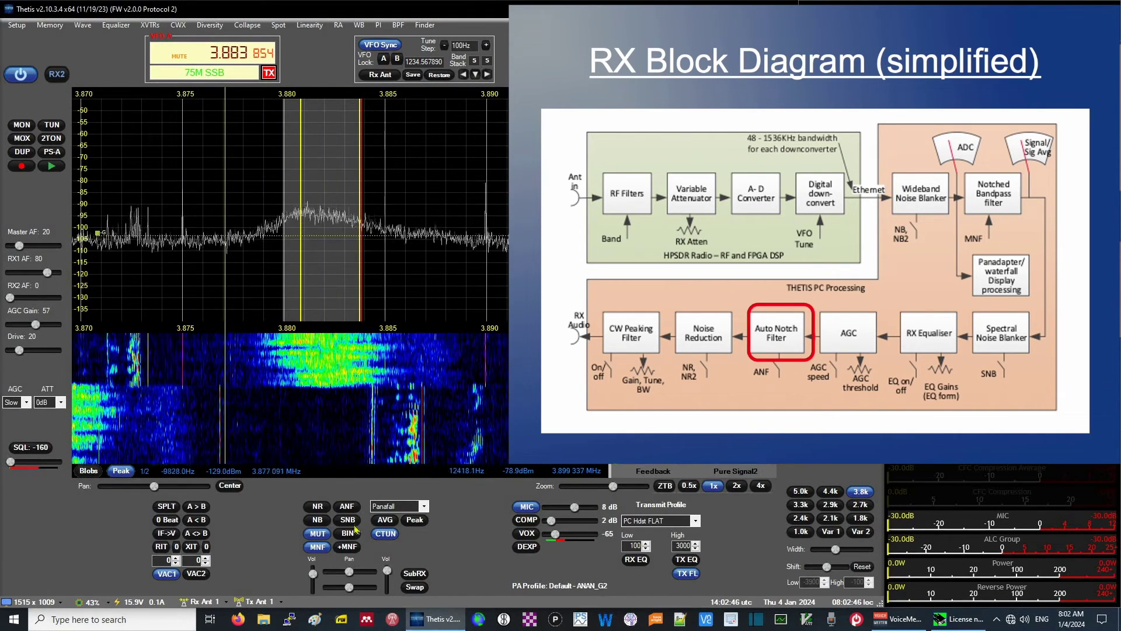
# Re-centre the display, tune to 3.880 875 MHz and start a new manual notch.
pyautogui.click(387, 534)
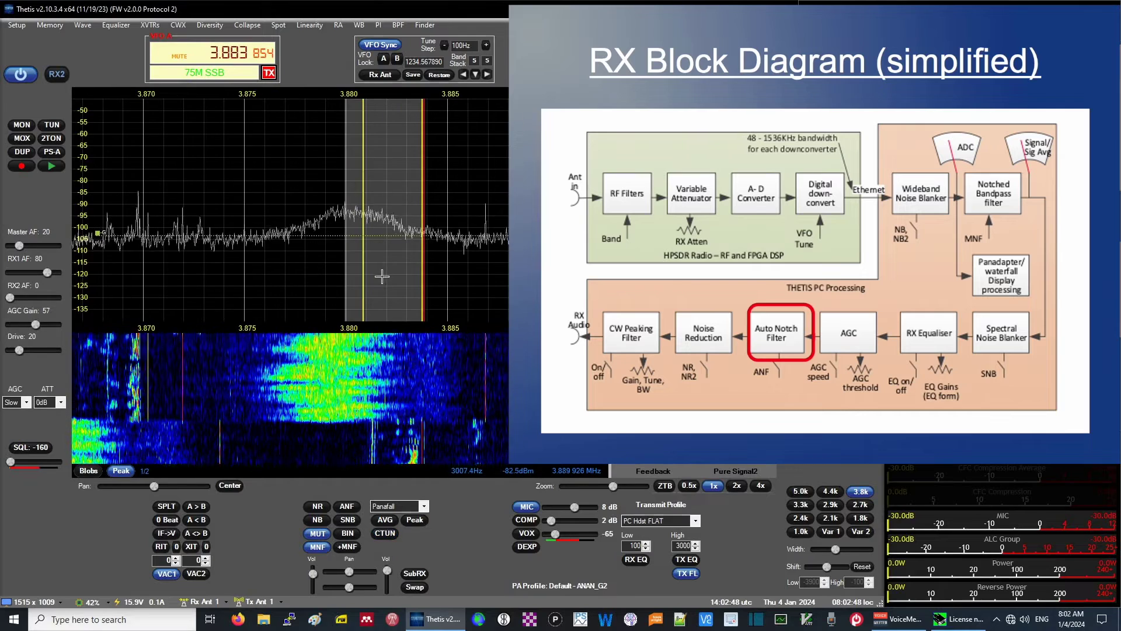
pyautogui.click(364, 301)
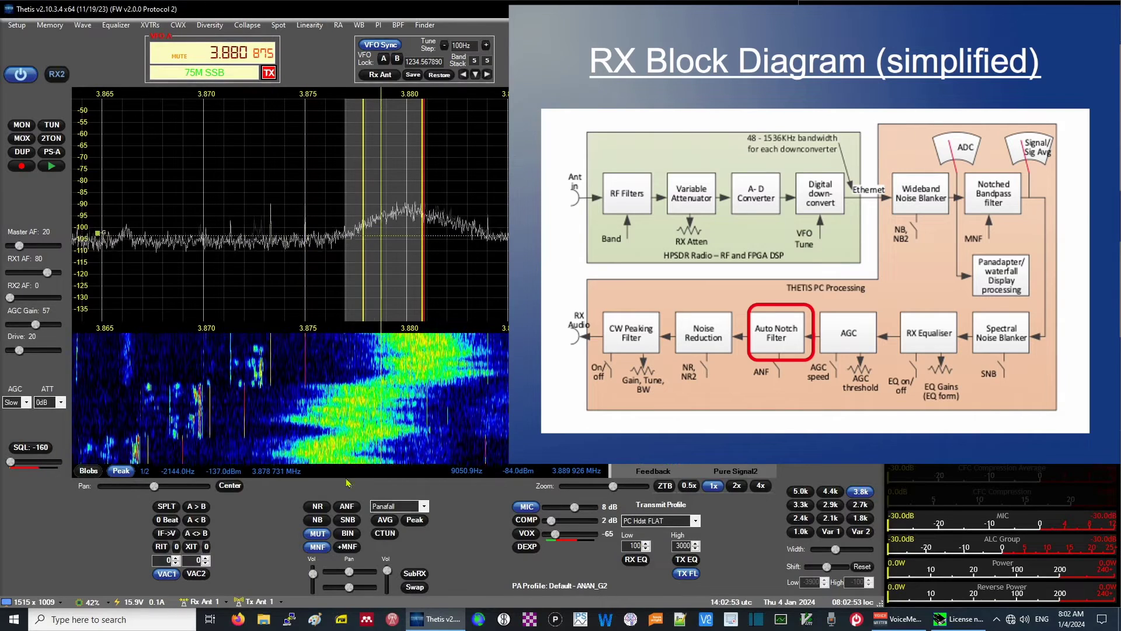
pyautogui.click(353, 546)
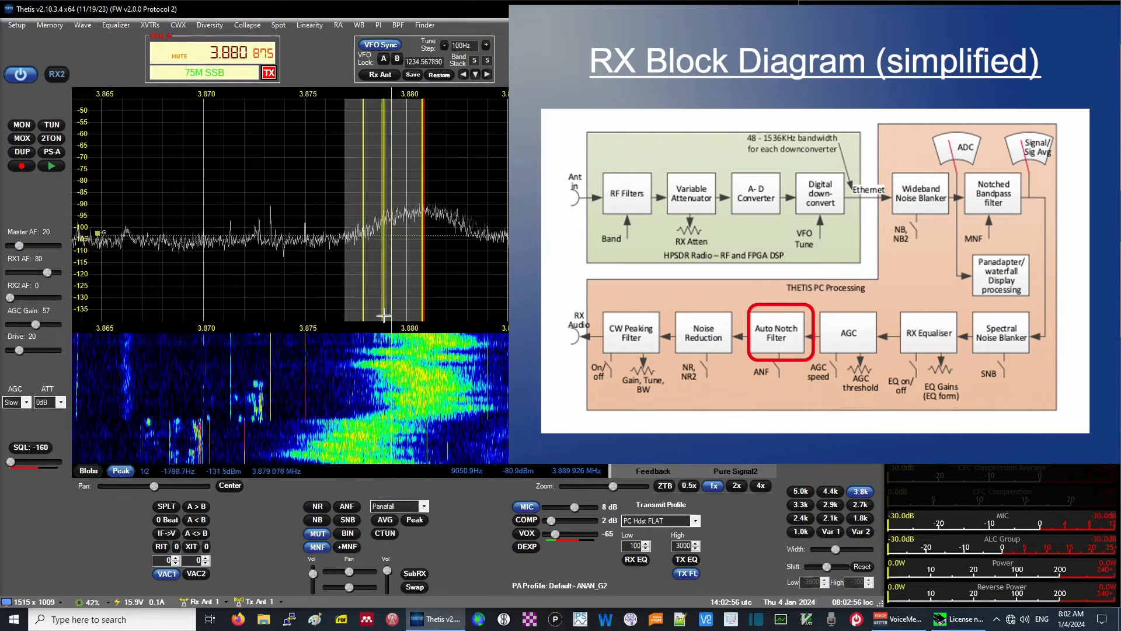
# Drop a notch near 3.873 MHz, try 50 Hz and 200 Hz widths, delete it, turn MNF off.
pyautogui.click(271, 304)
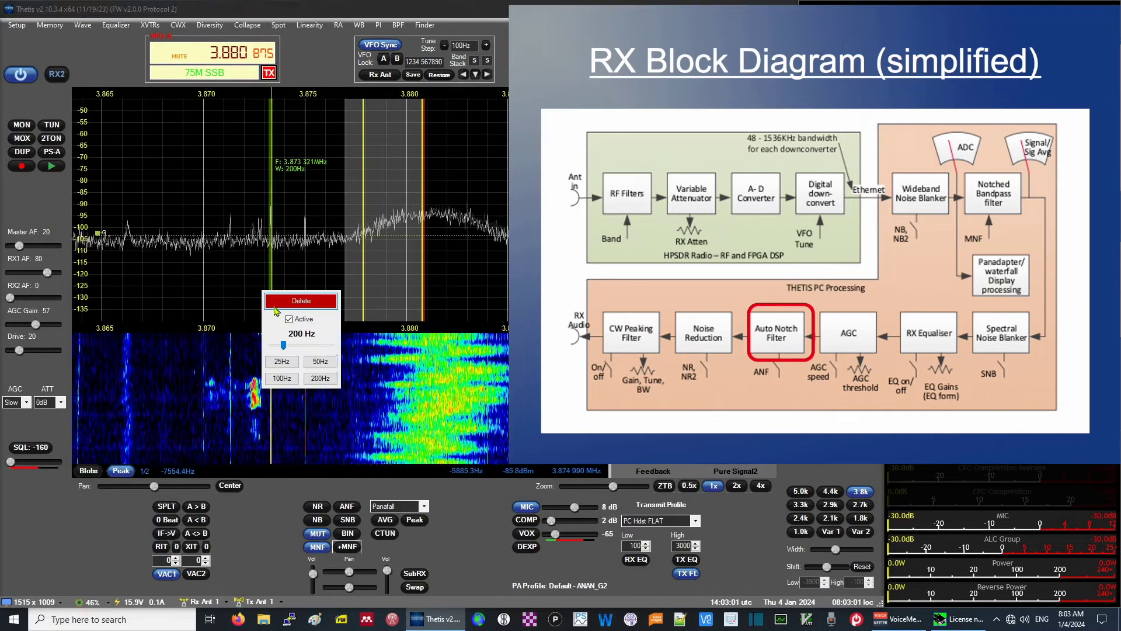
pyautogui.click(320, 362)
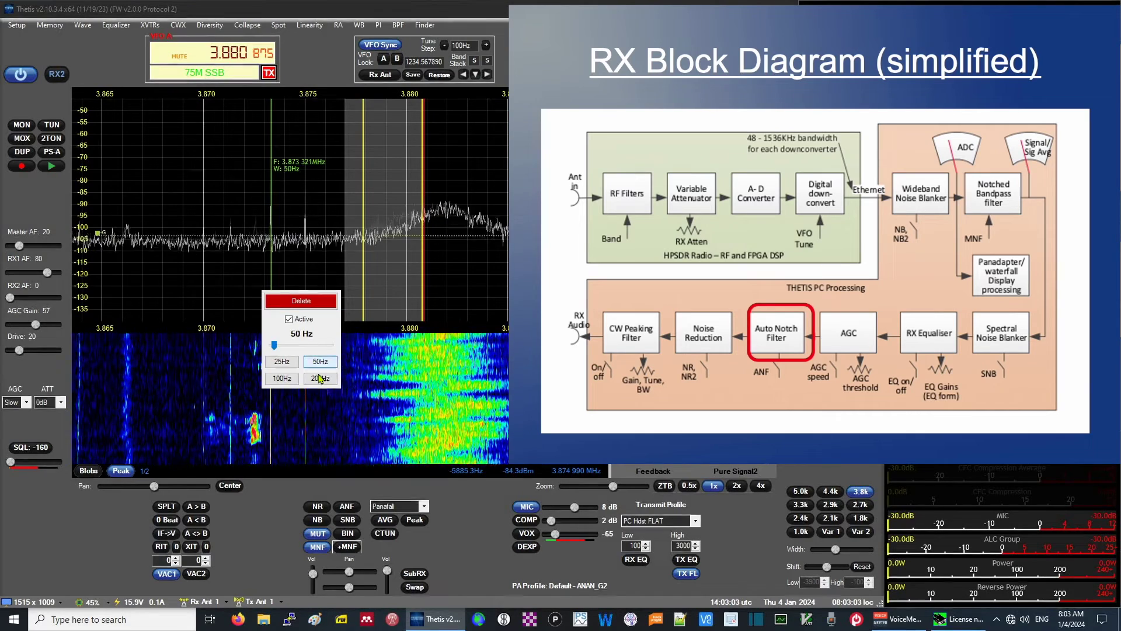
pyautogui.click(320, 378)
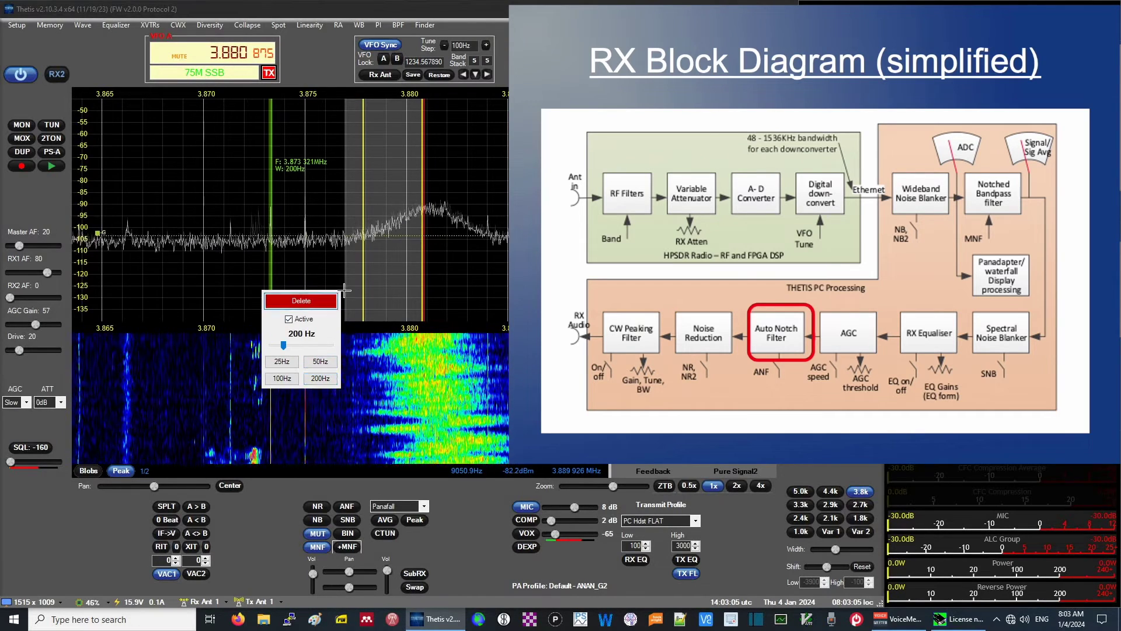
pyautogui.click(327, 300)
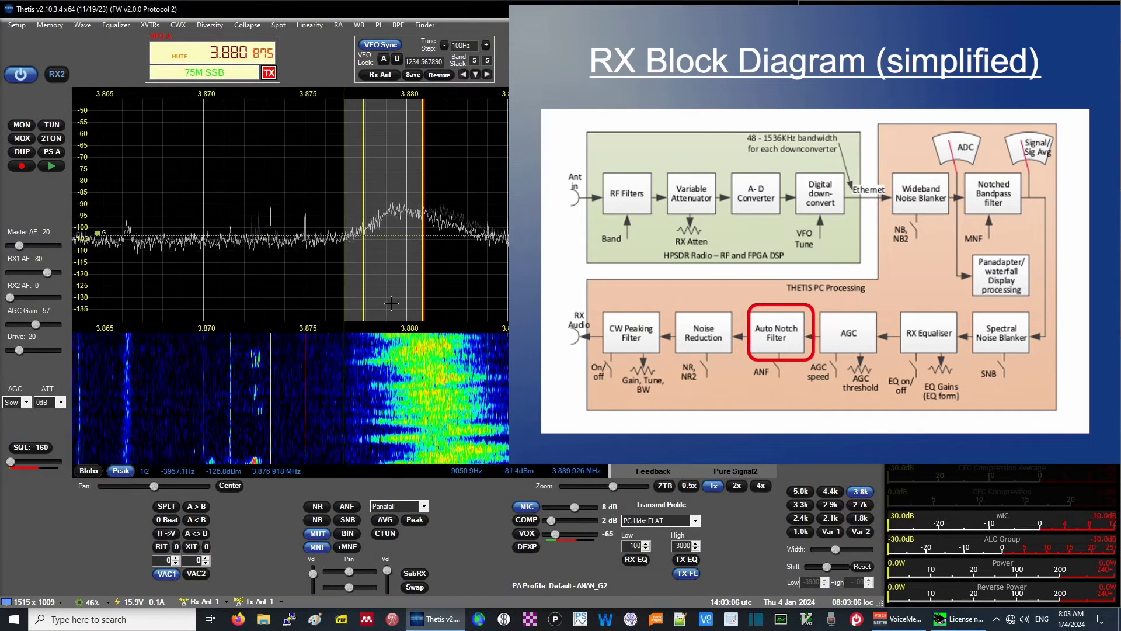
pyautogui.click(318, 549)
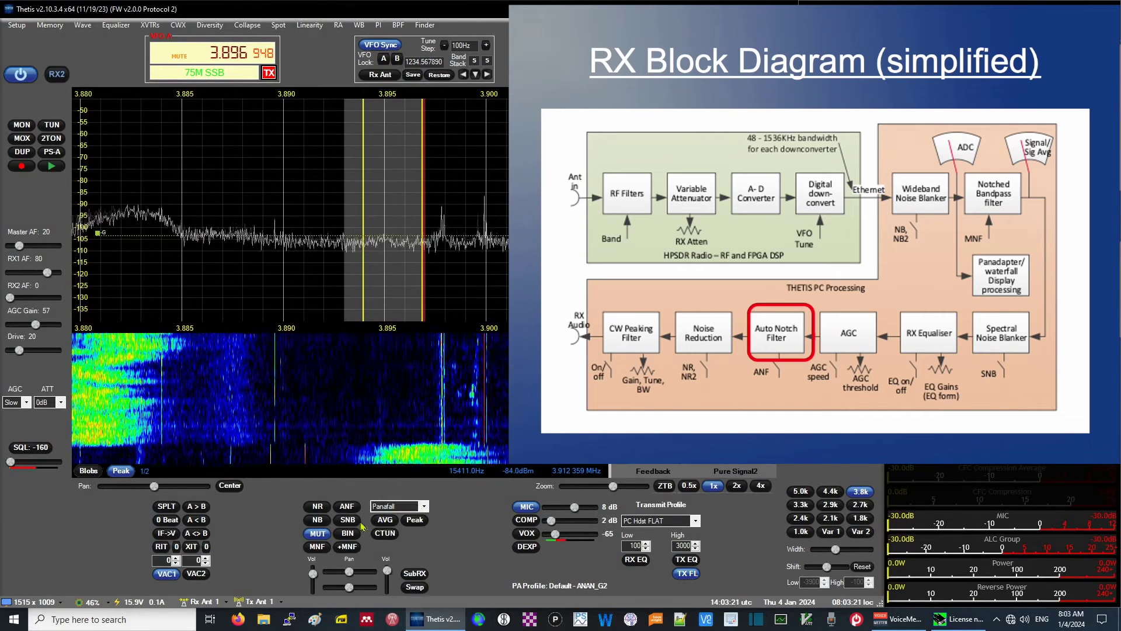
# Unmute, switch on the automatic notch filter and tune onto the signal in the waterfall.
pyautogui.click(444, 416)
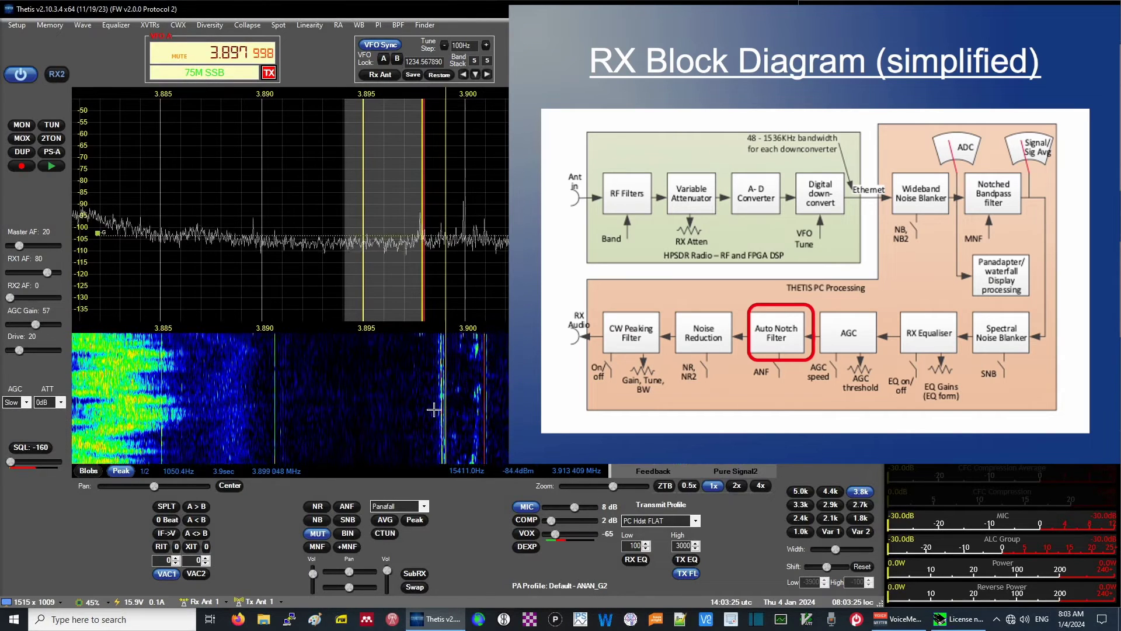
pyautogui.scroll(1, 408, 443)
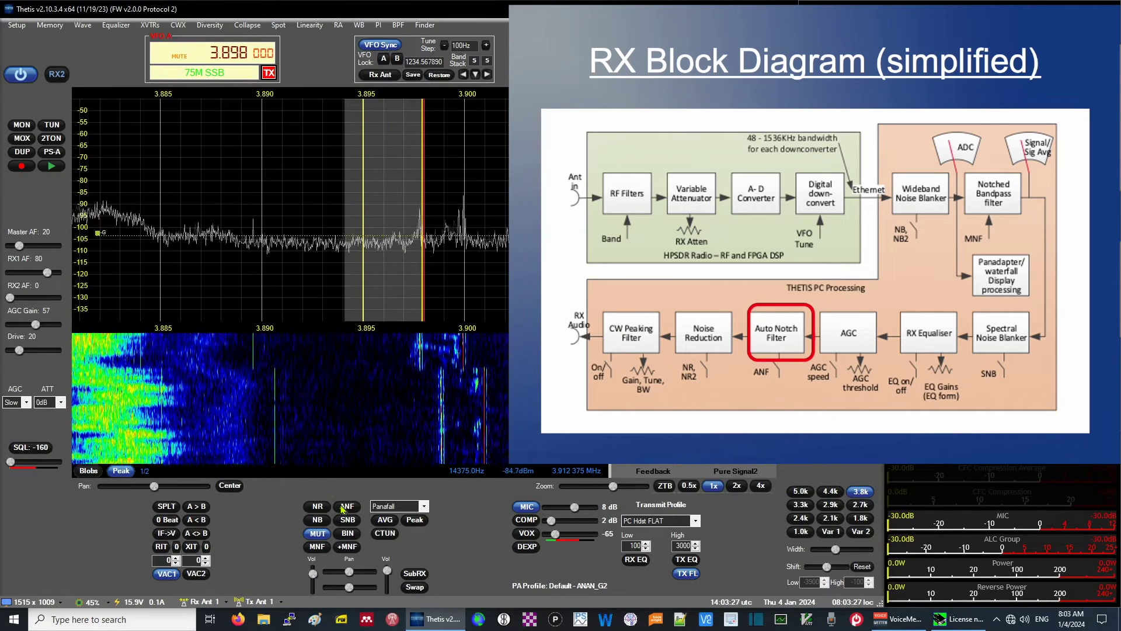
pyautogui.click(343, 509)
pyautogui.click(316, 533)
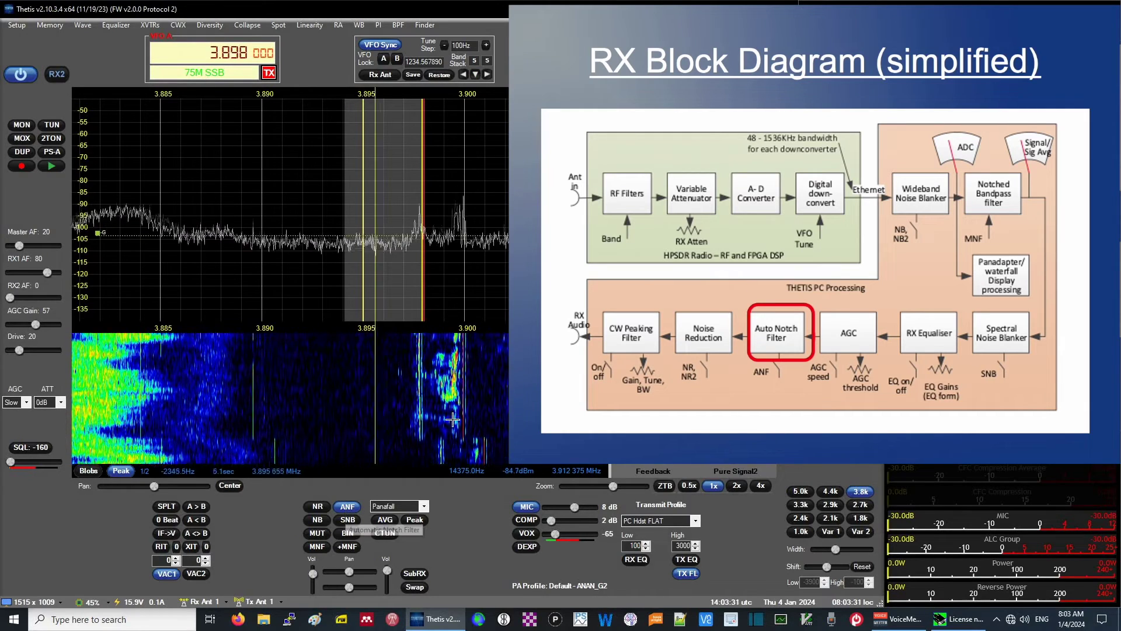
pyautogui.click(420, 425)
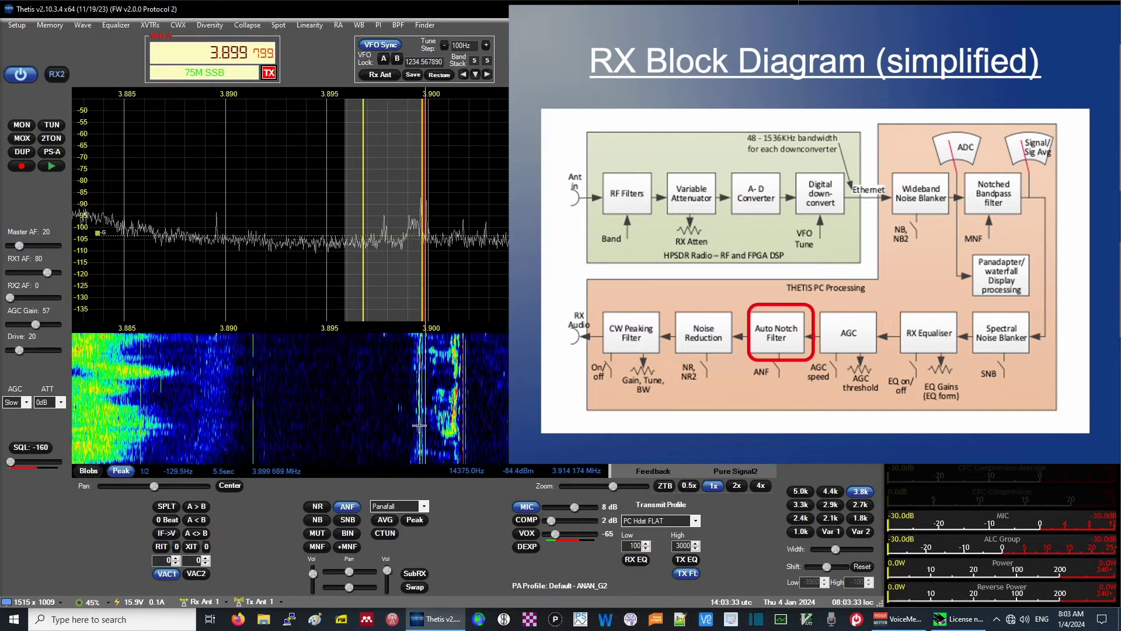
pyautogui.scroll(2, 402, 451)
# Toggle the automatic notch filter on and off repeatedly, ending with it off and audio muted.
pyautogui.click(351, 506)
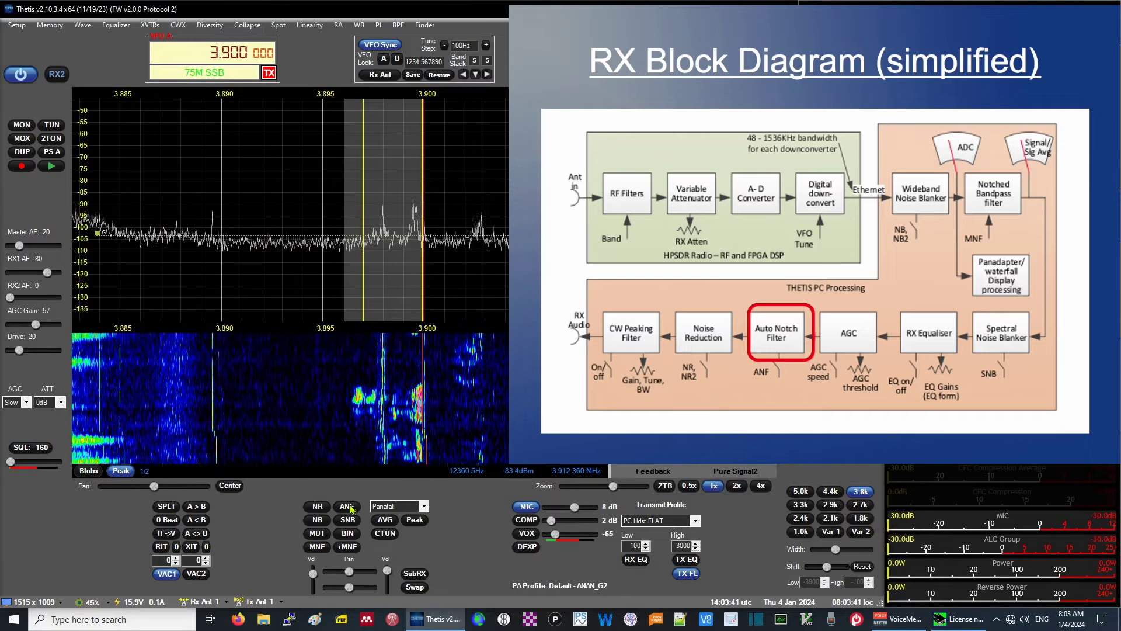
pyautogui.click(352, 510)
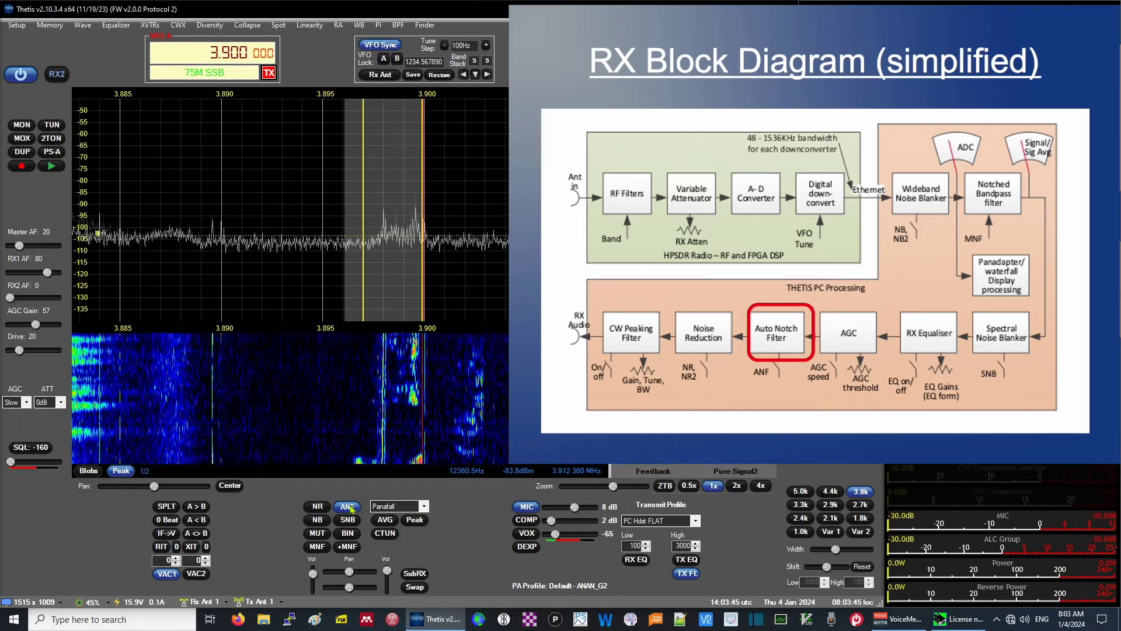
pyautogui.click(351, 509)
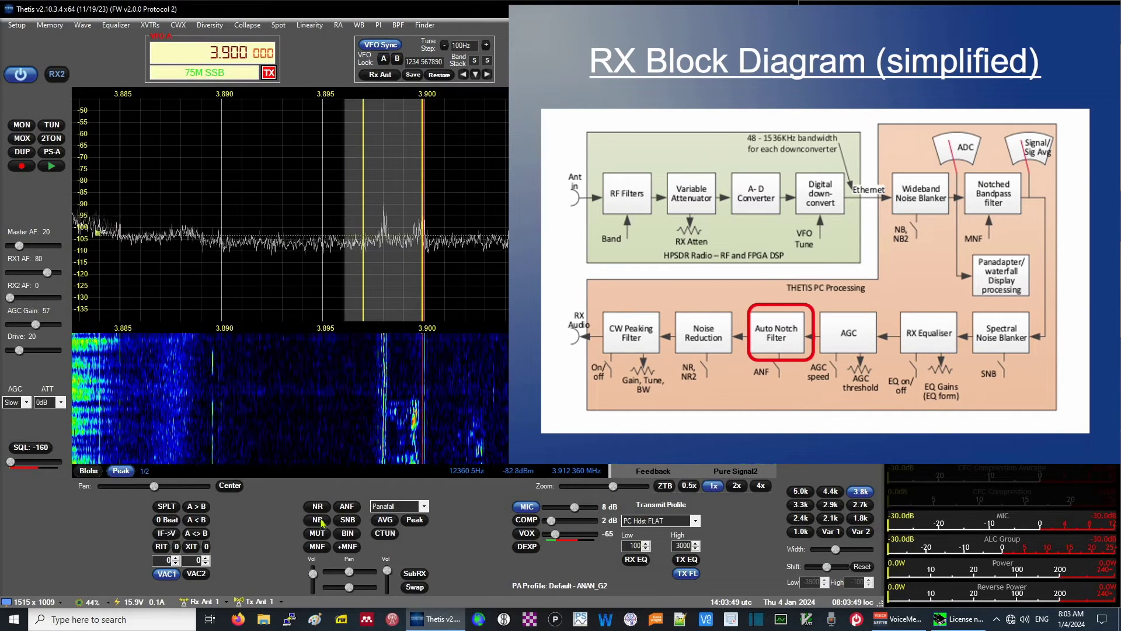
pyautogui.click(347, 506)
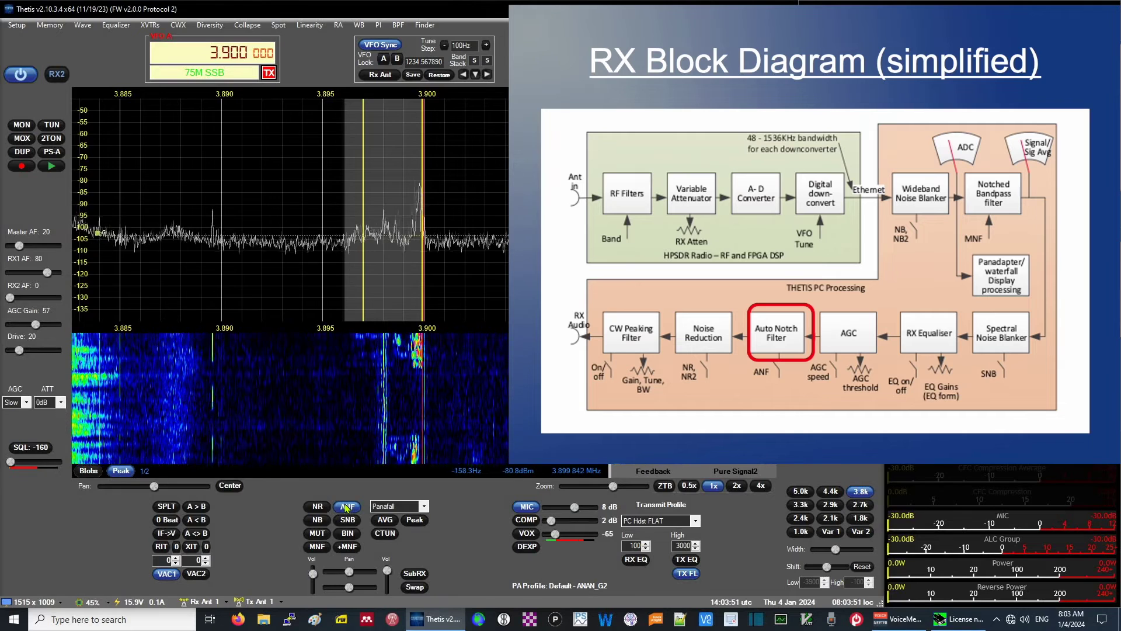
pyautogui.click(347, 507)
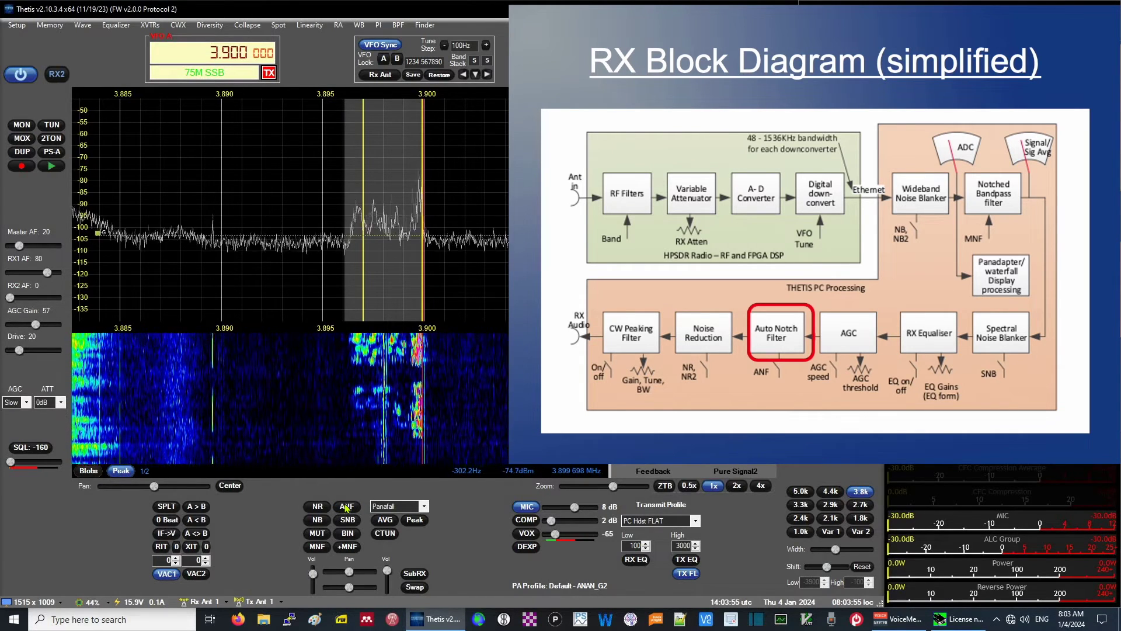
pyautogui.click(346, 507)
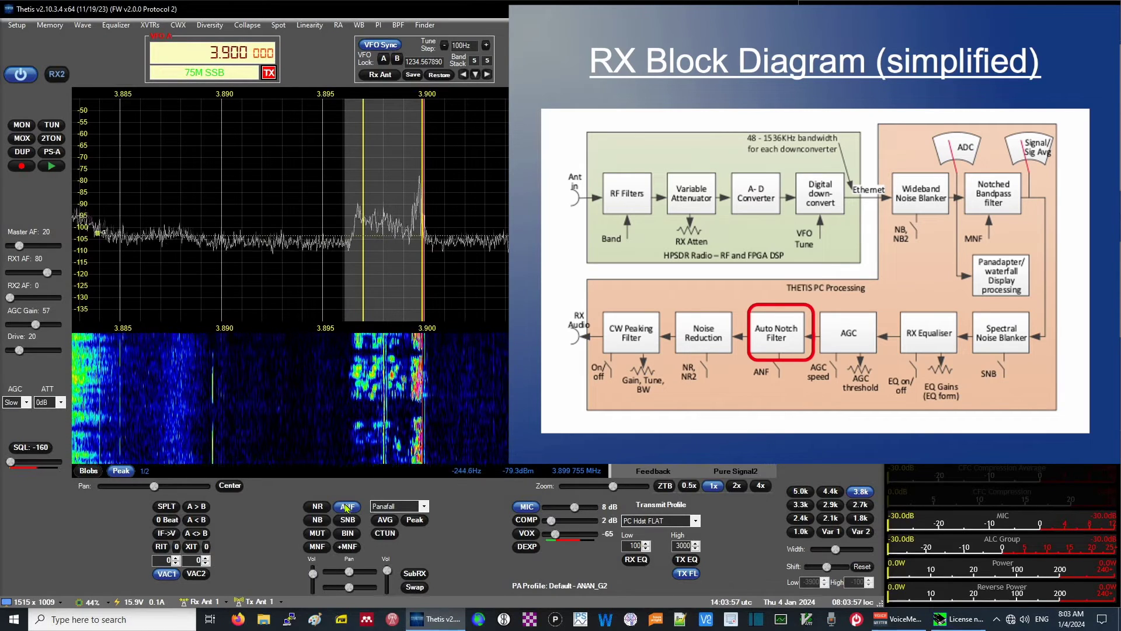
pyautogui.click(347, 507)
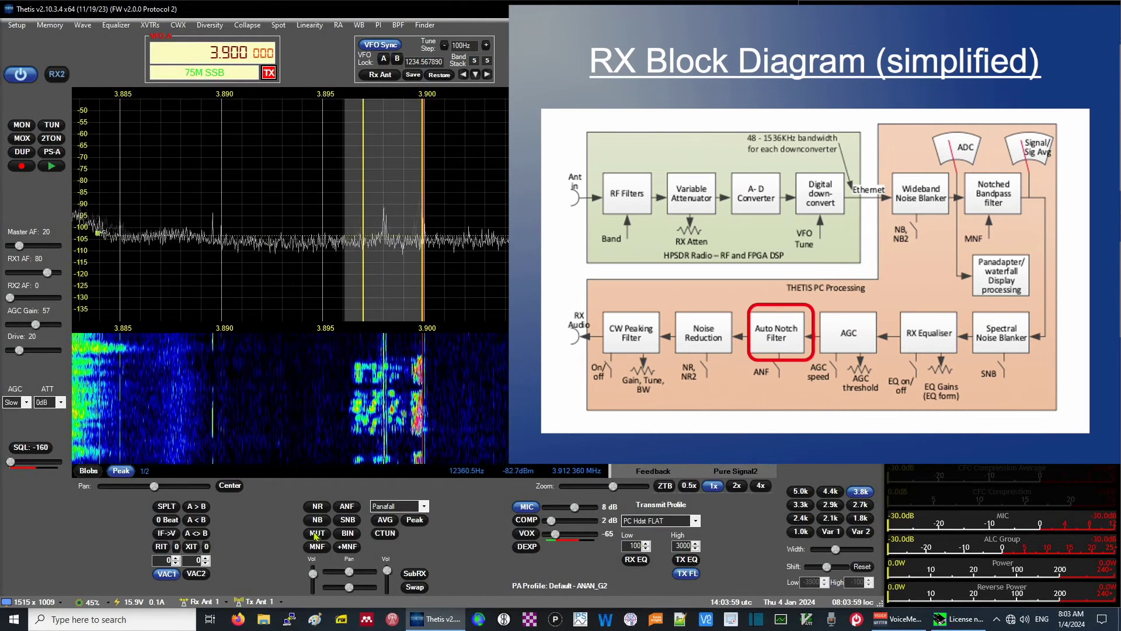
pyautogui.click(316, 533)
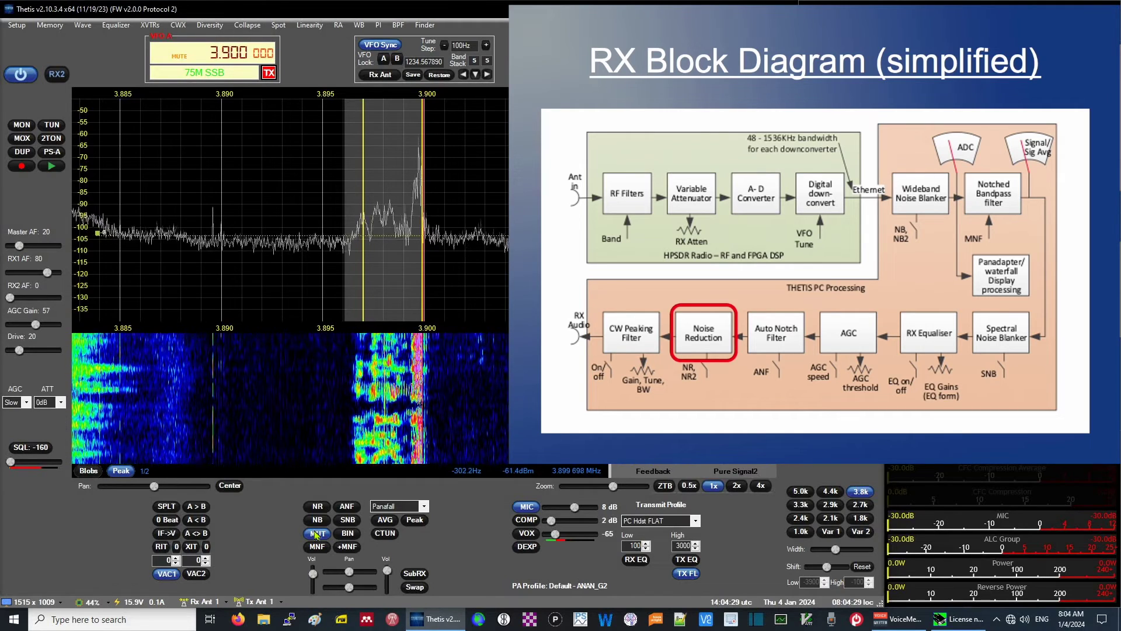
# Unmute and cycle noise reduction through NR, NR2, off, NR and back to NR2.
pyautogui.click(318, 532)
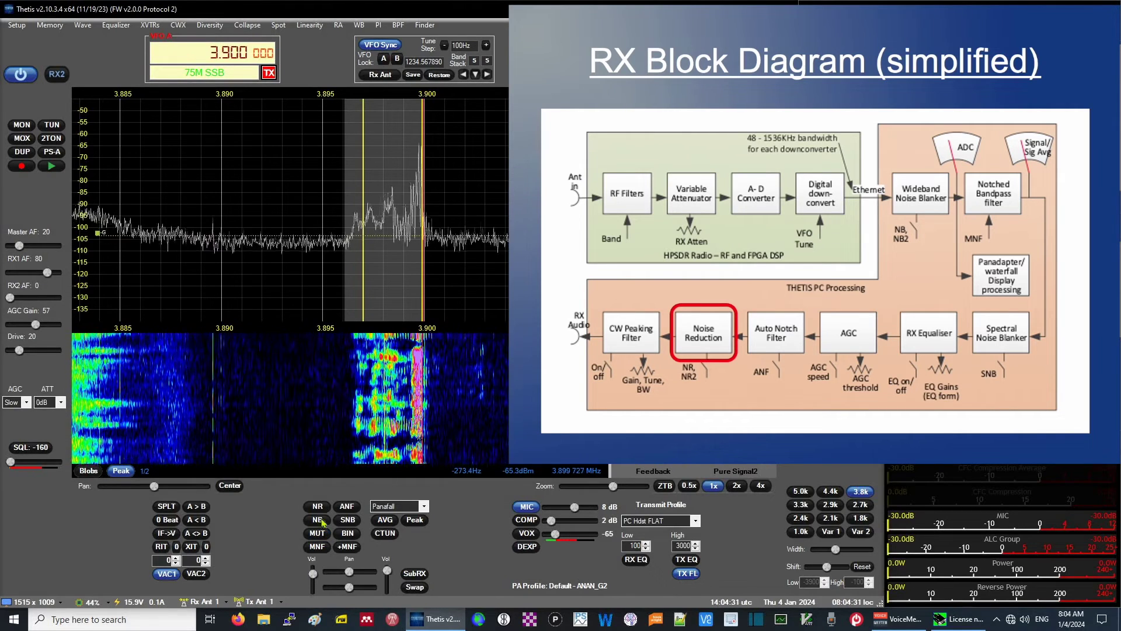
pyautogui.click(318, 507)
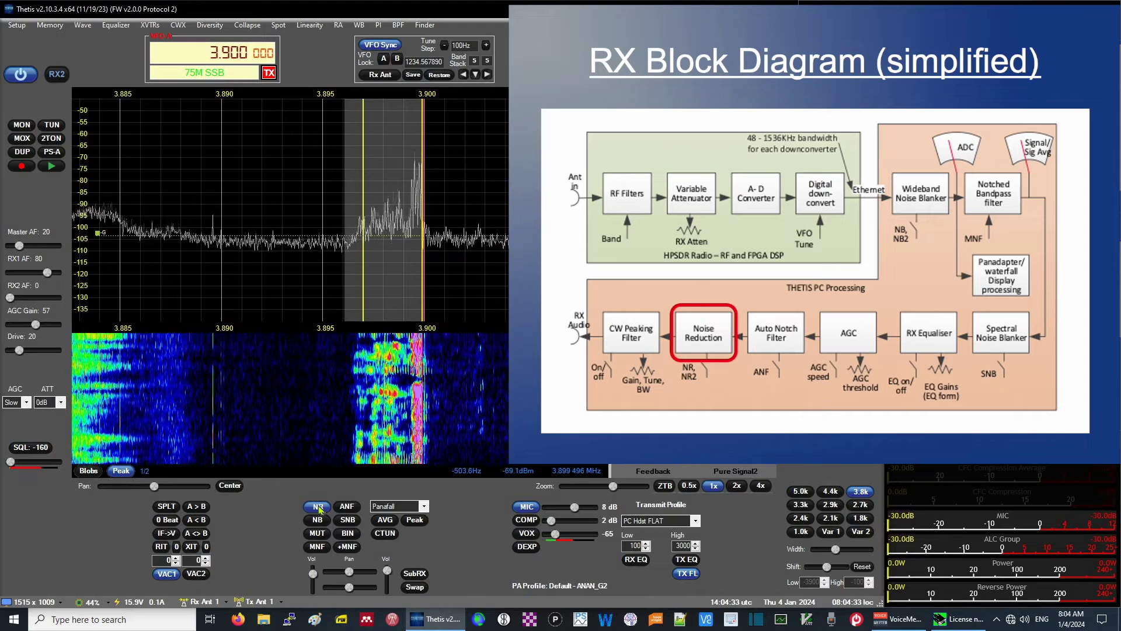
pyautogui.click(318, 507)
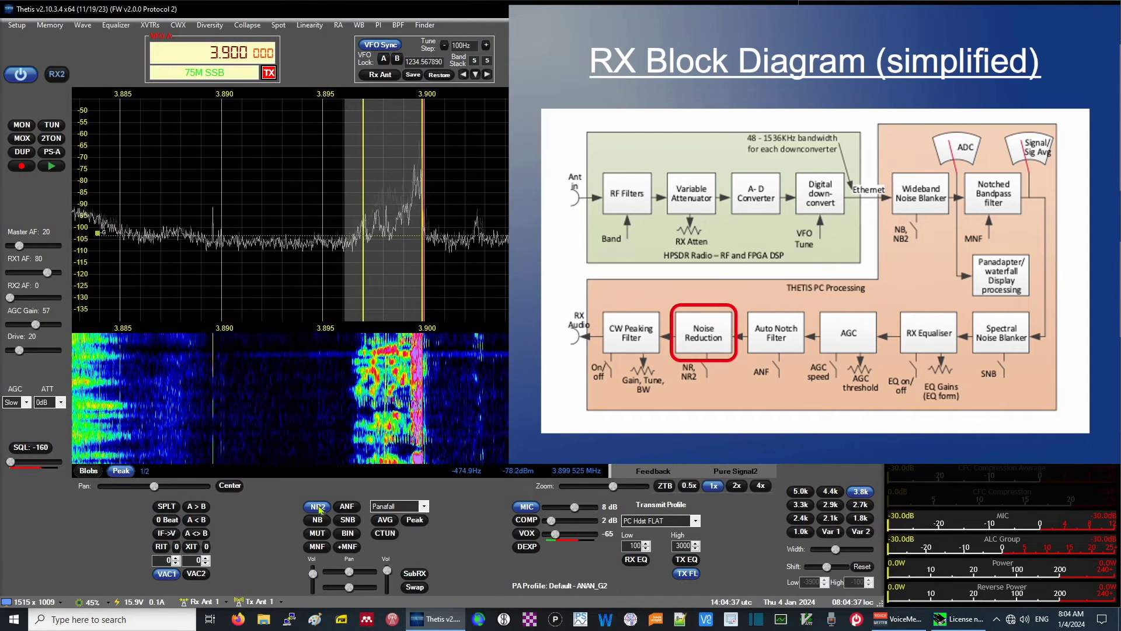
pyautogui.click(318, 507)
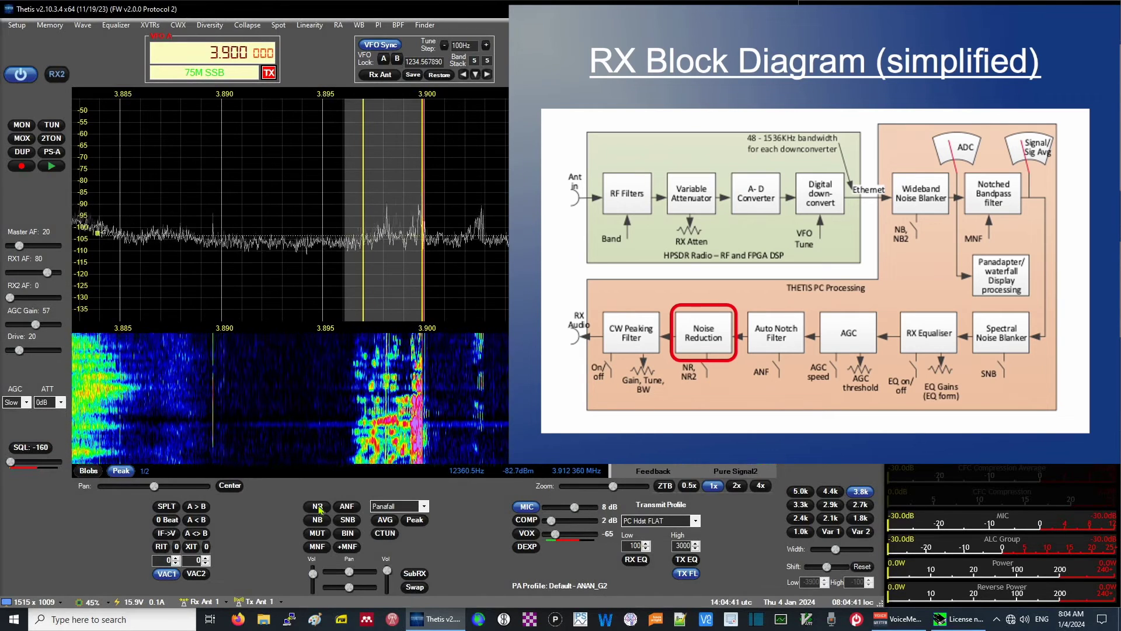
pyautogui.click(318, 507)
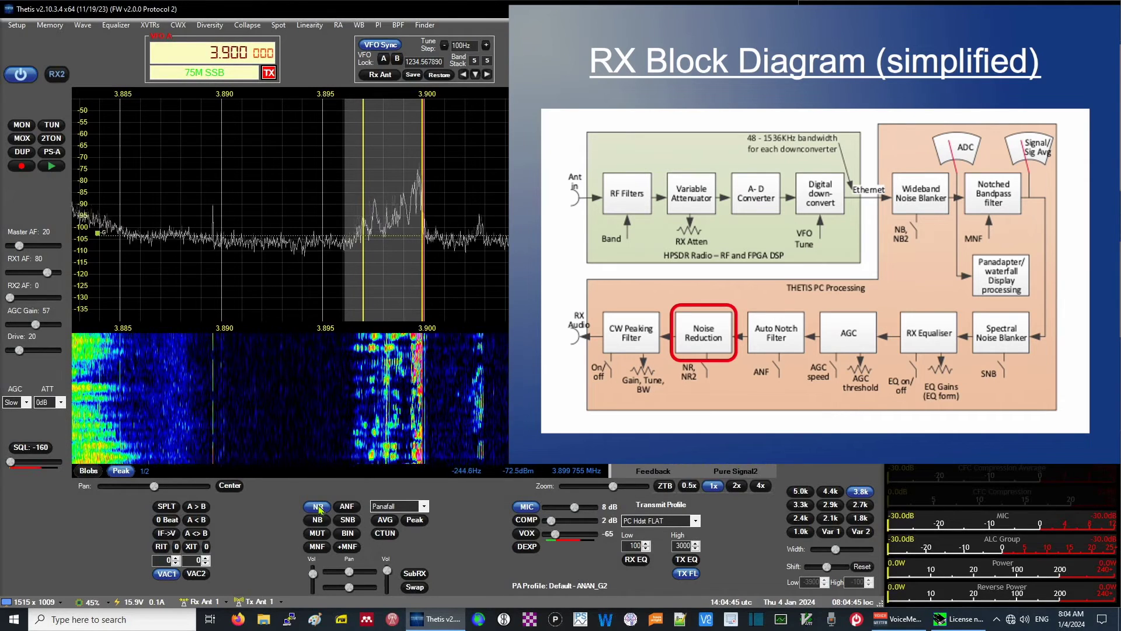
pyautogui.click(319, 507)
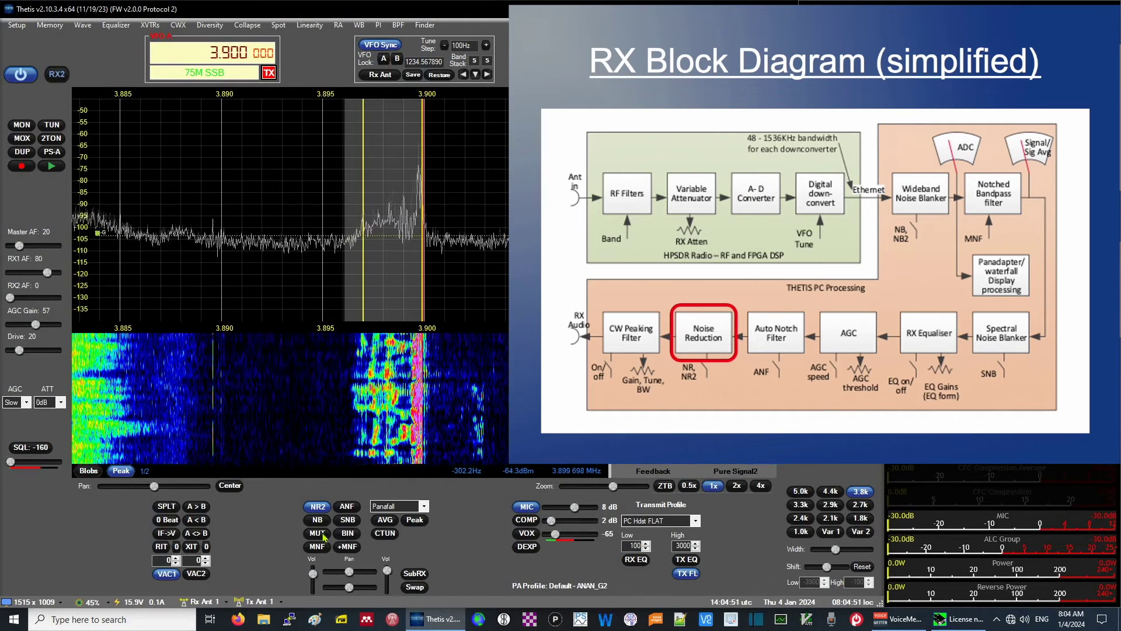
# Toggle the spectral noise blanker and automatic notch filter on and off, then mute the audio.
pyautogui.click(339, 520)
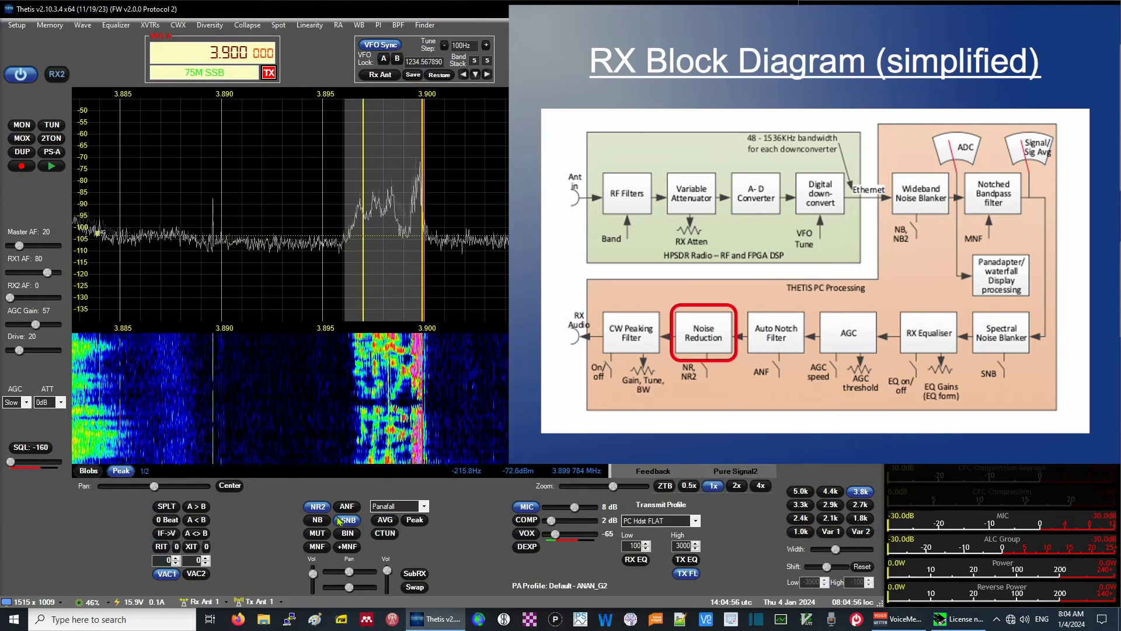
pyautogui.click(339, 520)
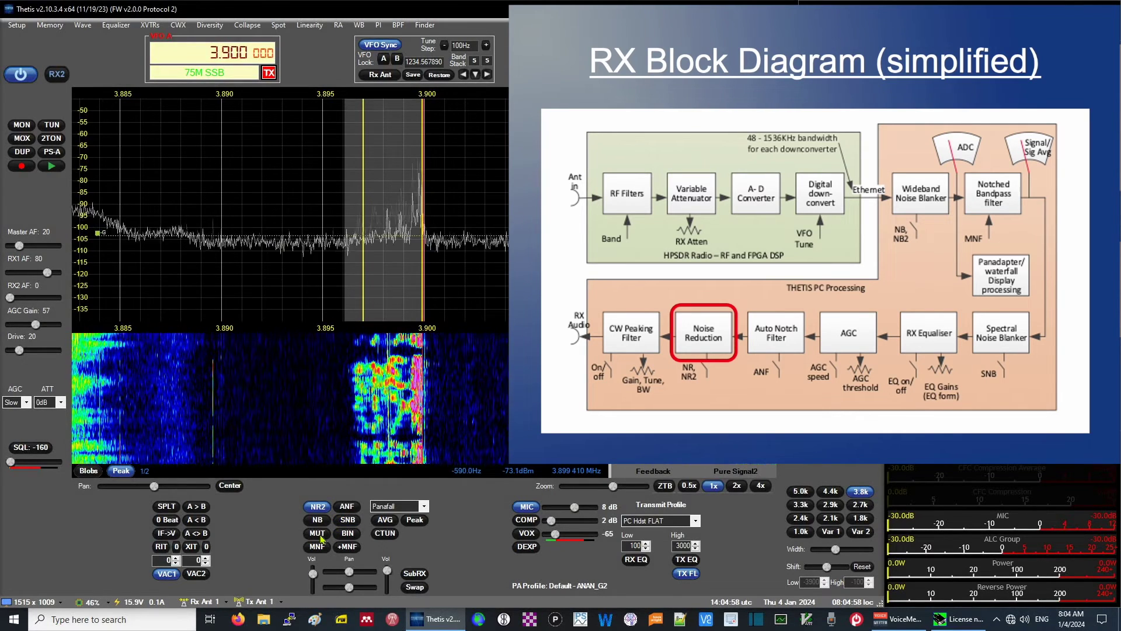
pyautogui.click(346, 507)
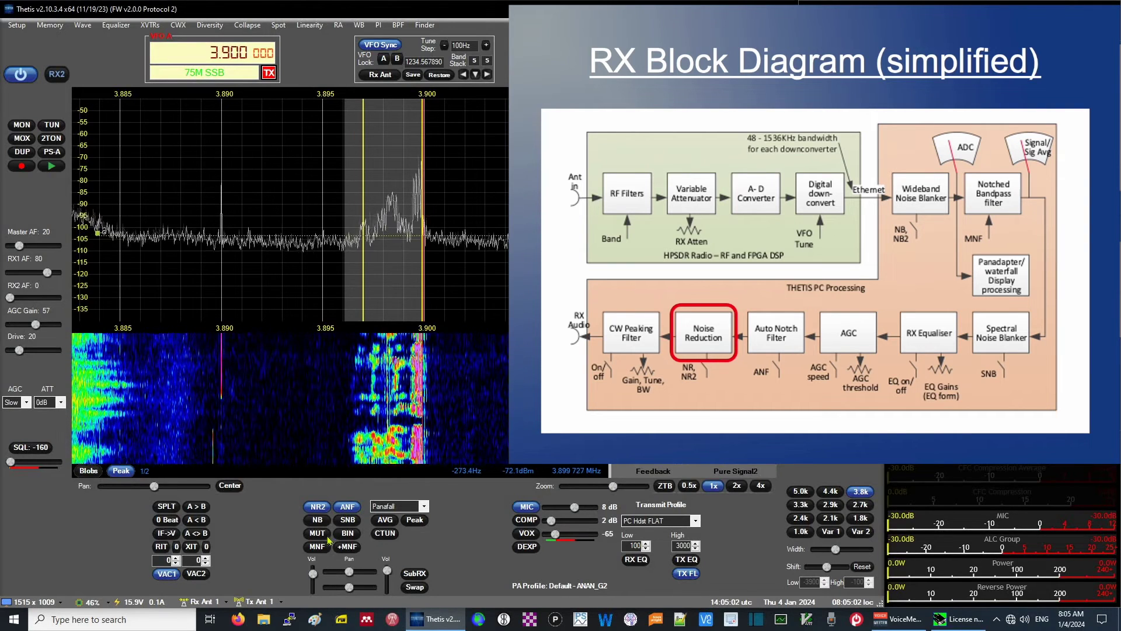
pyautogui.click(346, 506)
pyautogui.click(318, 534)
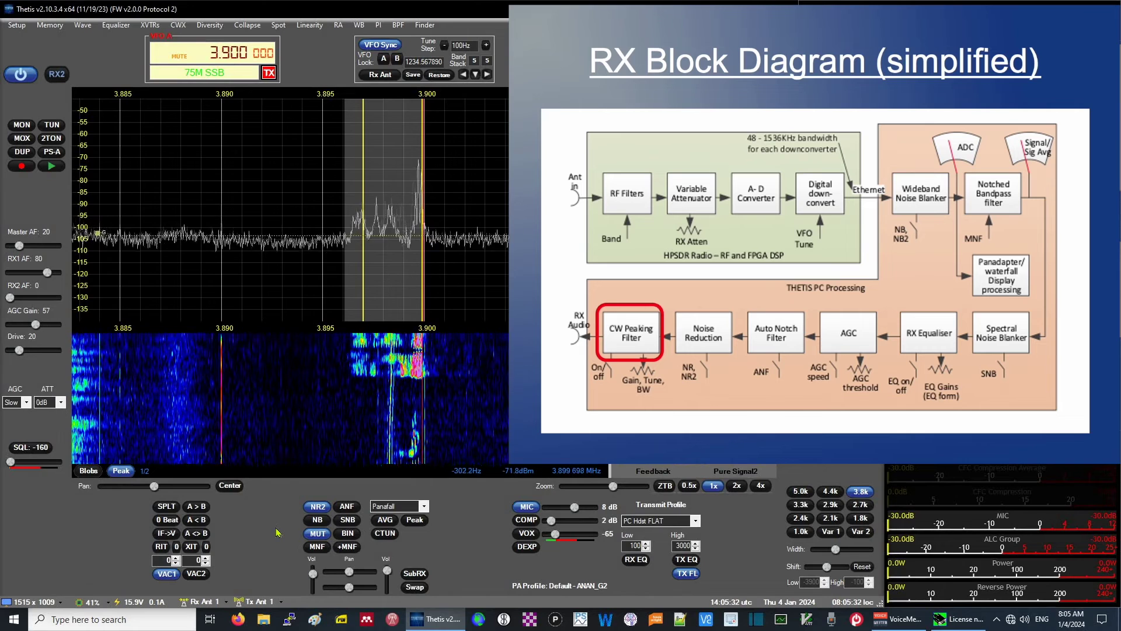
# Switch the receive filter to 4.4k, then 2.9k, then settle on 3.8 kHz.
pyautogui.click(830, 491)
pyautogui.click(834, 505)
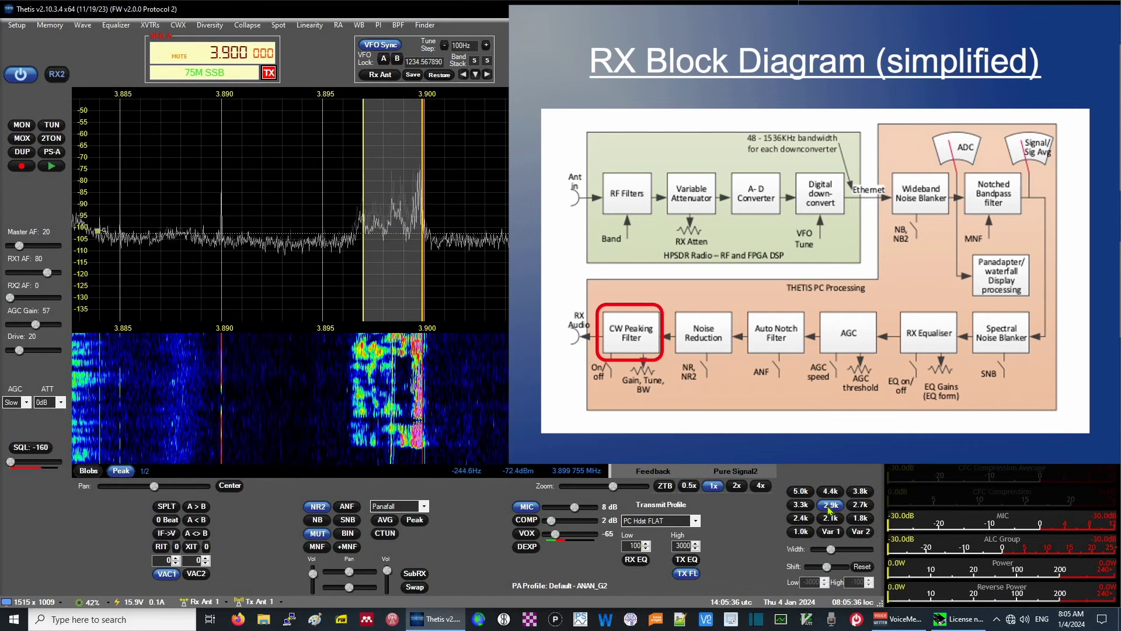
pyautogui.click(860, 491)
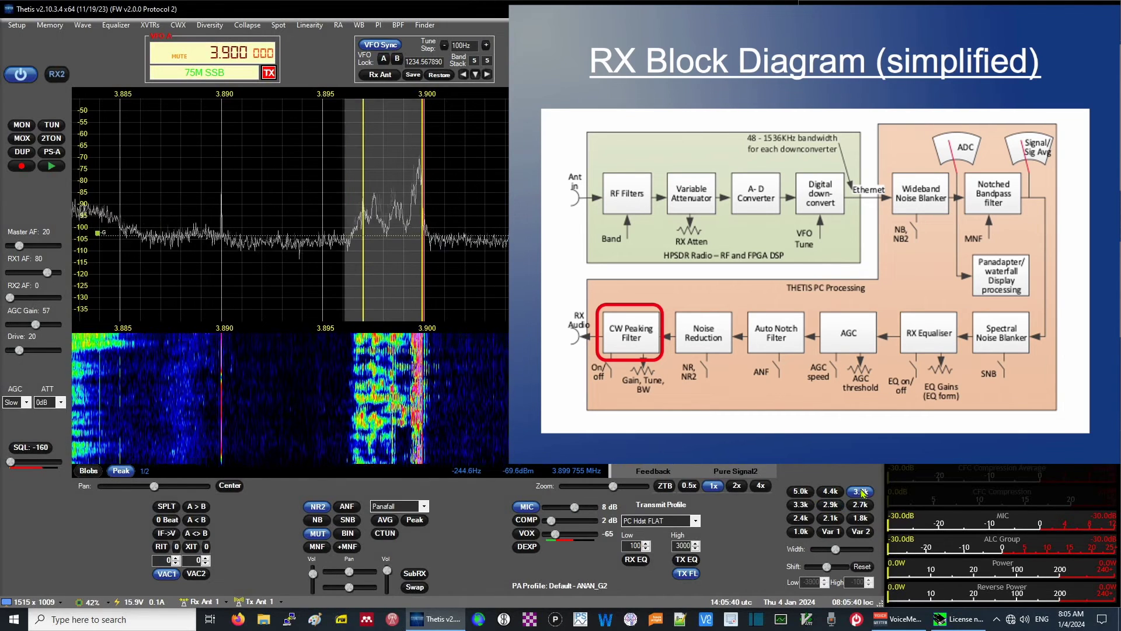
# Switch off the NR2 noise reduction on the receiver.
pyautogui.click(321, 508)
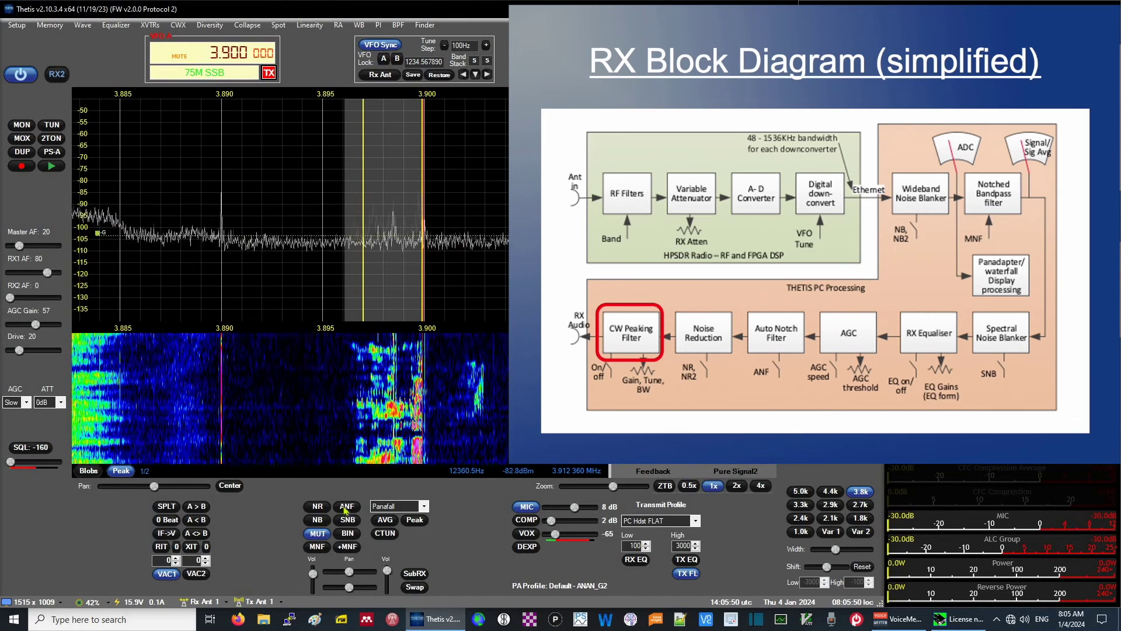